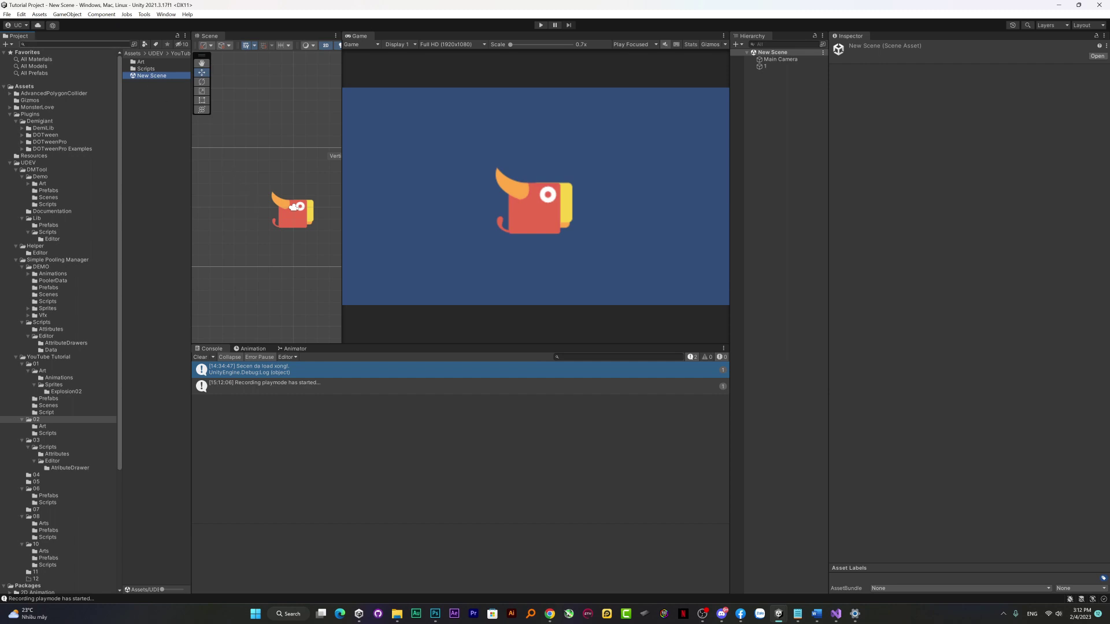
- Browse the DOTween folder, inspect object 1, and open its Testing_02 script
{"action": "left_click", "coordinate": [51, 135]}
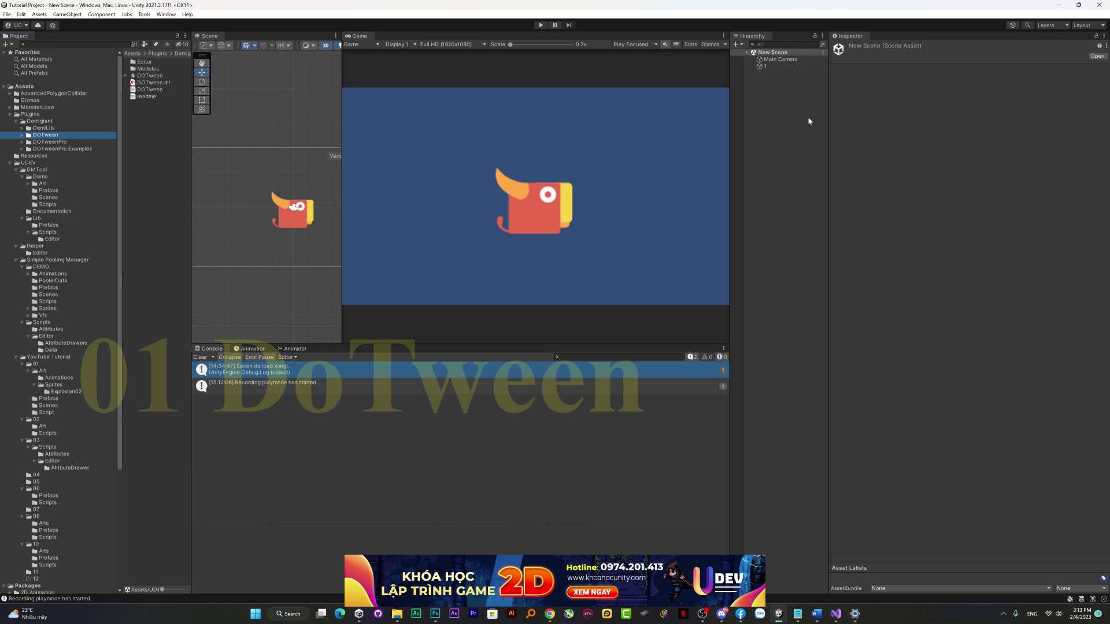
{"action": "left_click", "coordinate": [795, 67]}
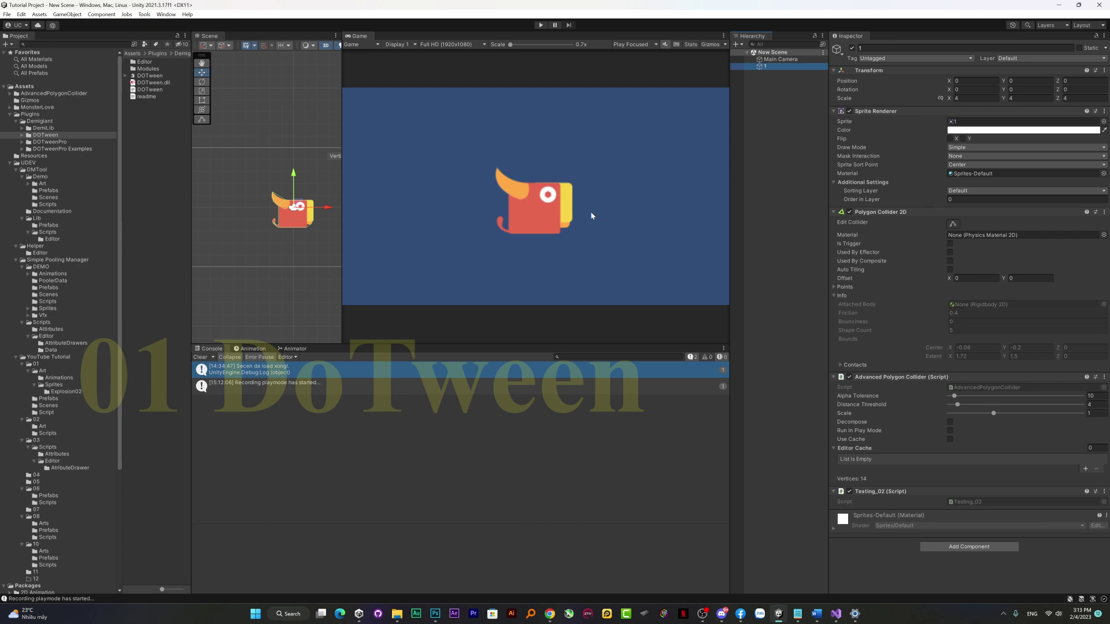
{"action": "double_click", "coordinate": [969, 503]}
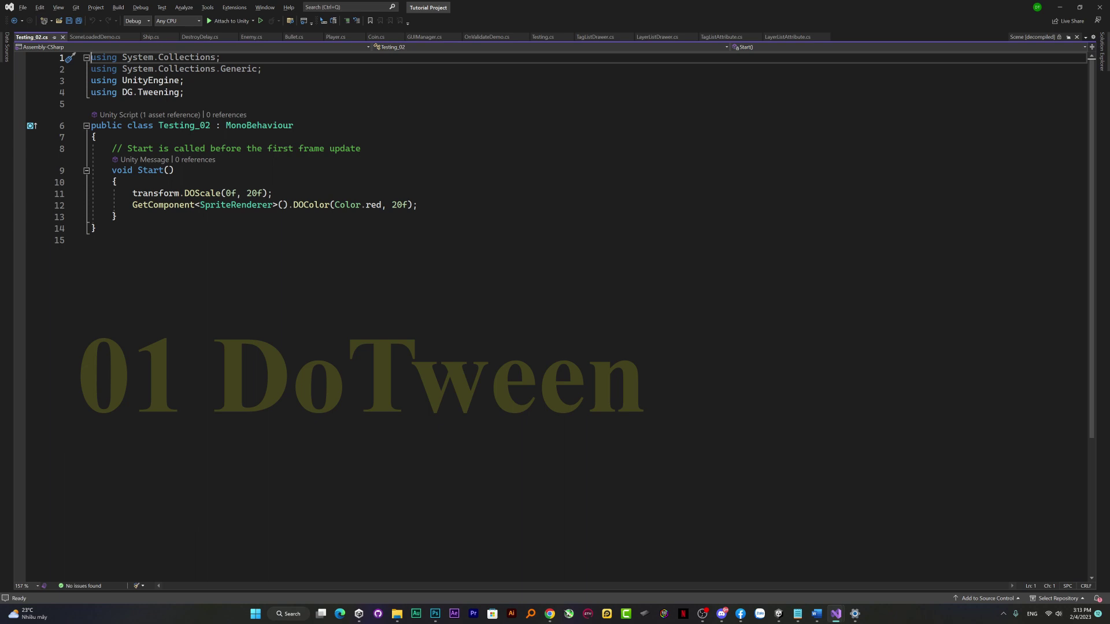
- Minimize Visual Studio after reading Testing_02's DOScale and DOColor tweens to return to Unity
{"action": "mouse_move", "coordinate": [1072, 7]}
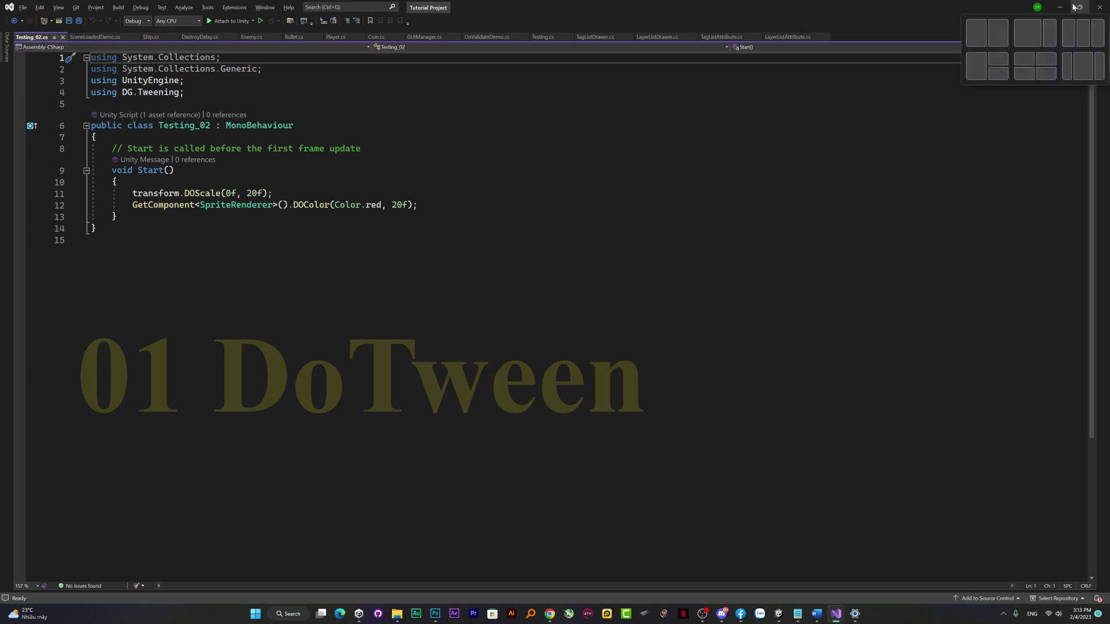
{"action": "left_click", "coordinate": [1060, 7]}
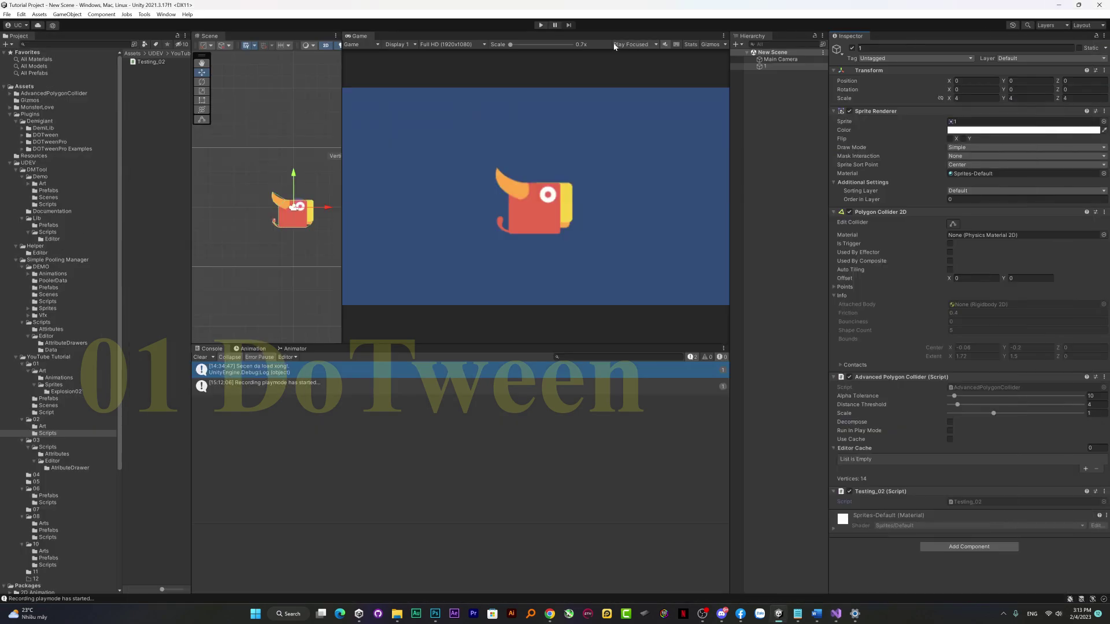
{"action": "left_click", "coordinate": [540, 25]}
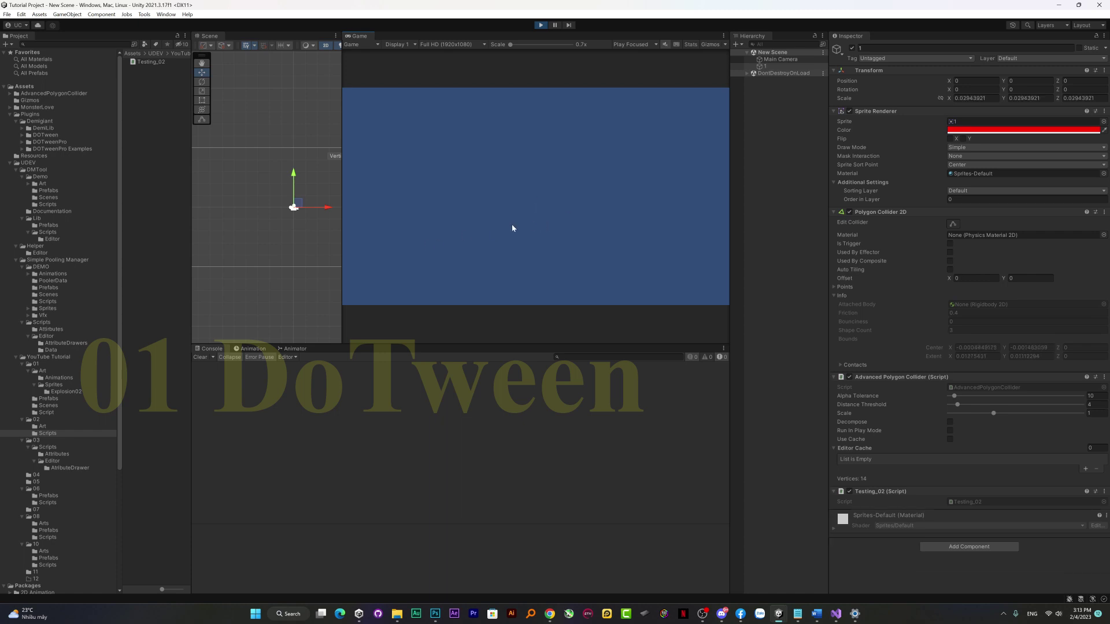
{"action": "left_click", "coordinate": [542, 25]}
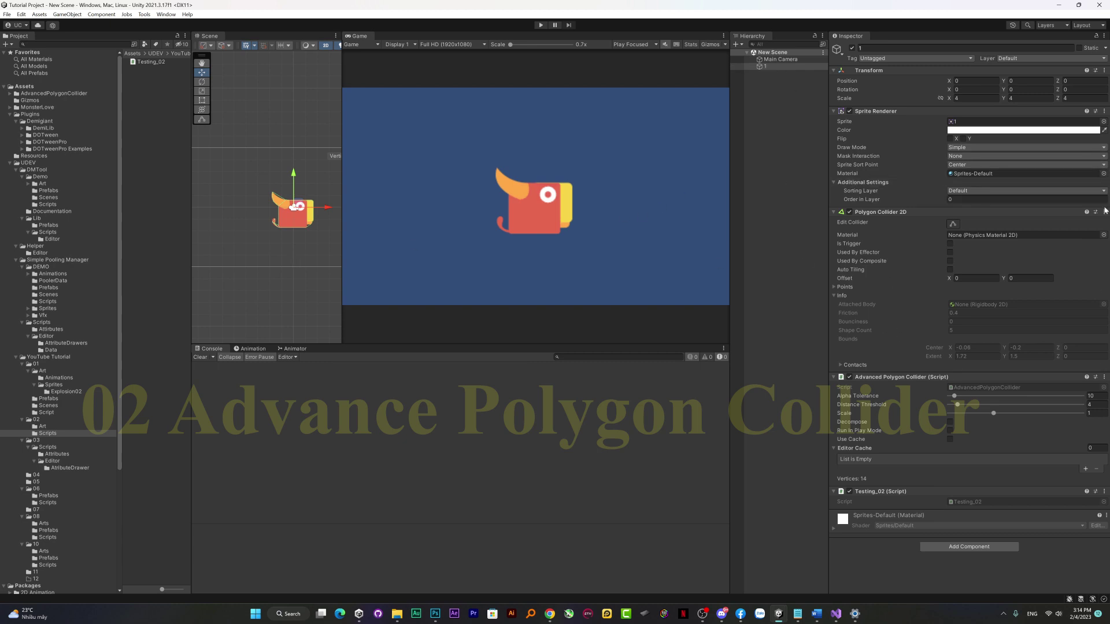
- Remove the Advanced Polygon Collider and Polygon Collider 2D components from object 1
{"action": "left_click", "coordinate": [1104, 377]}
{"action": "left_click", "coordinate": [1078, 421]}
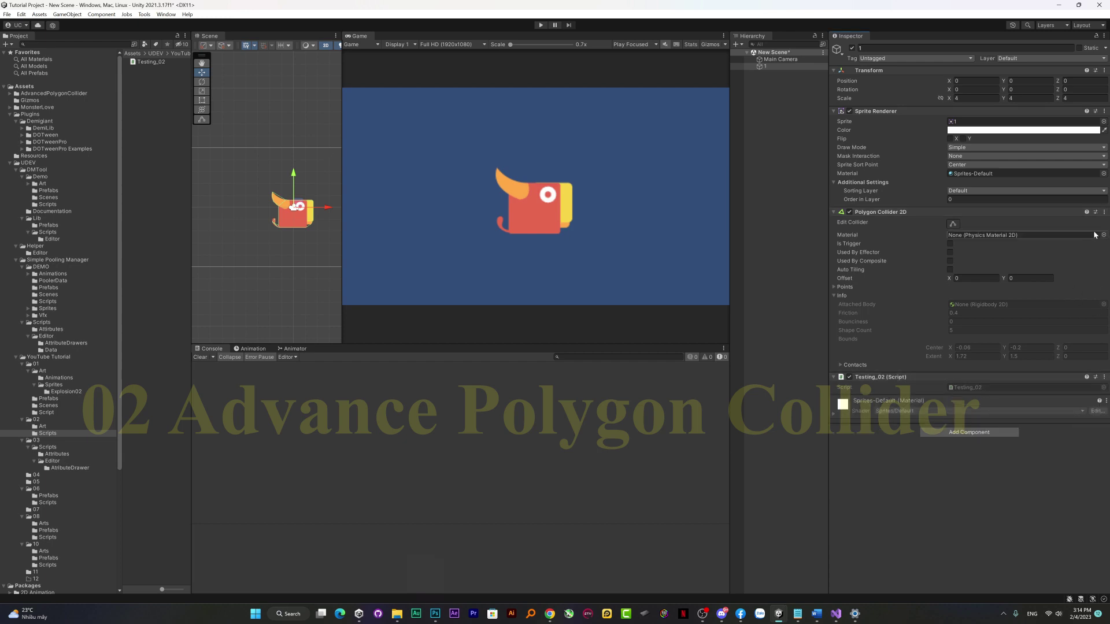
{"action": "left_click", "coordinate": [1104, 213]}
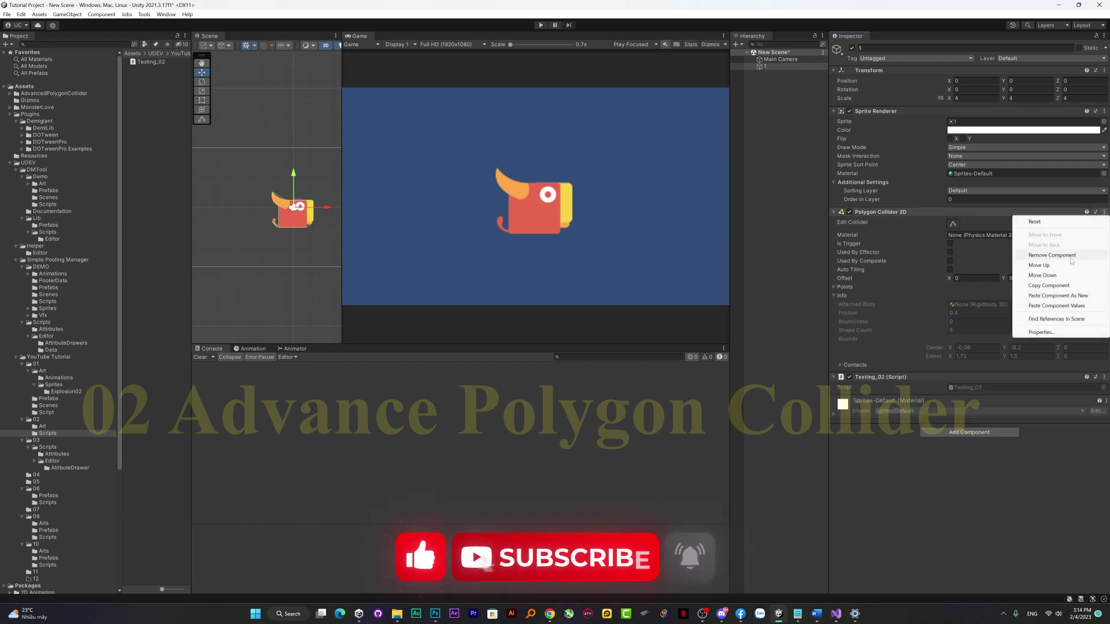
{"action": "left_click", "coordinate": [1078, 263]}
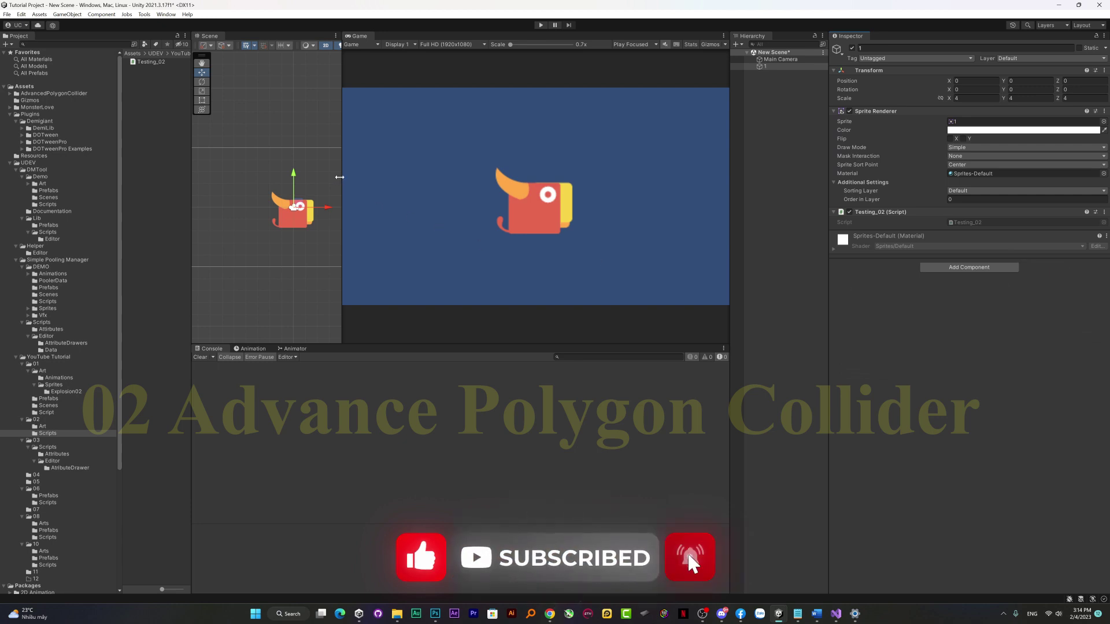
- Enlarge and reframe the Scene view, then add a Polygon Collider 2D and remove it again
{"action": "left_click_drag", "start_coordinate": [342, 192], "coordinate": [588, 191]}
{"action": "scroll", "coordinate": [553, 219], "scroll_direction": "up", "scroll_amount": 5}
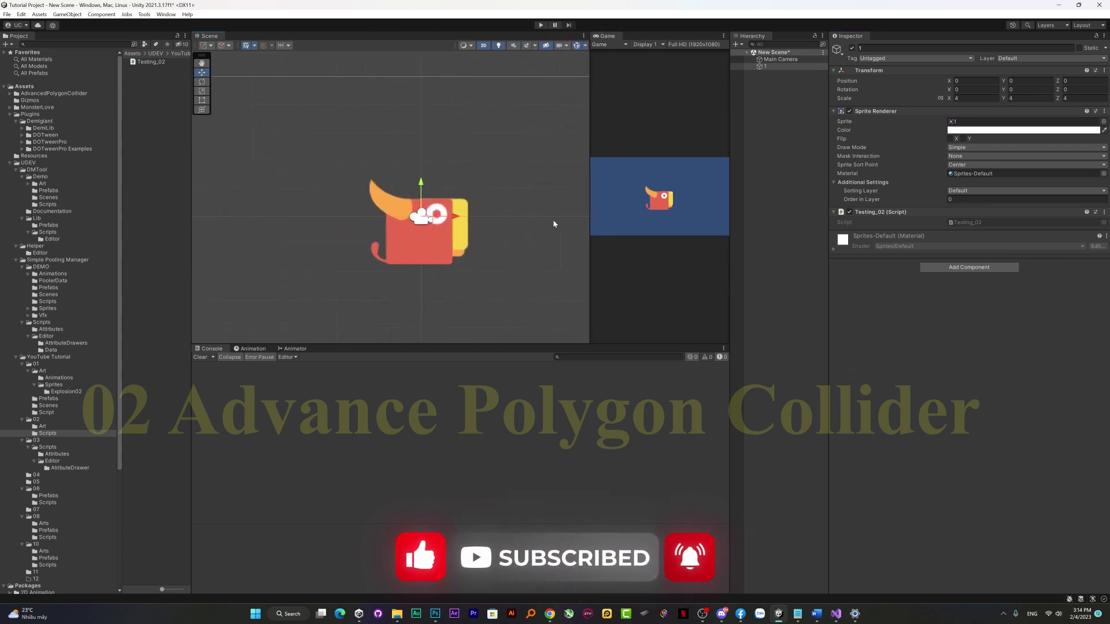
{"action": "middle_click_drag", "start_coordinate": [488, 220], "coordinate": [475, 168]}
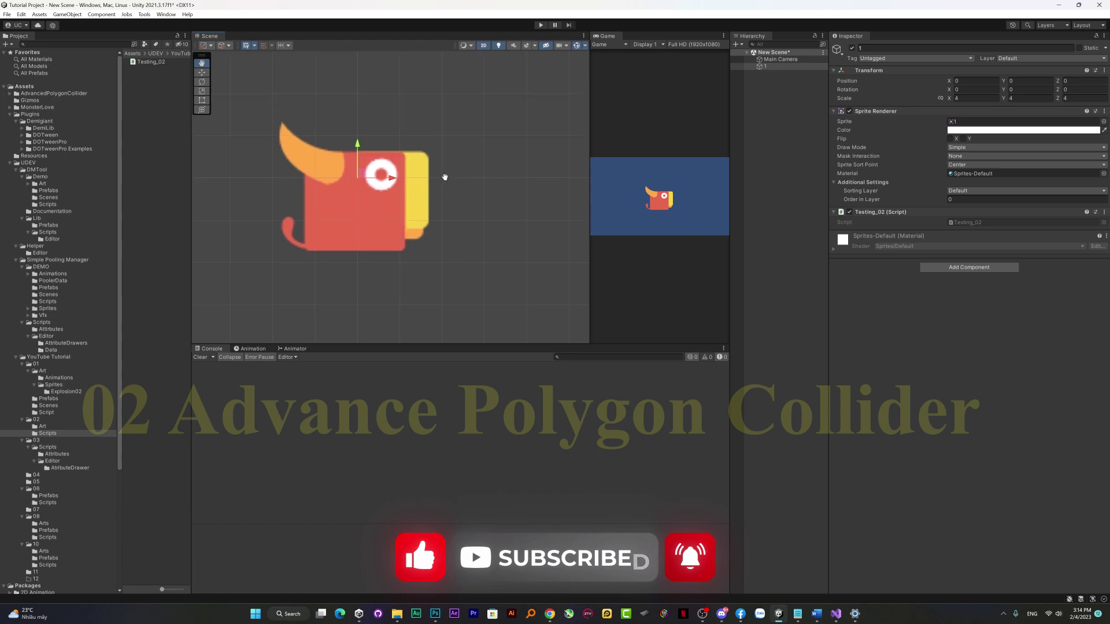
{"action": "left_click", "coordinate": [970, 268]}
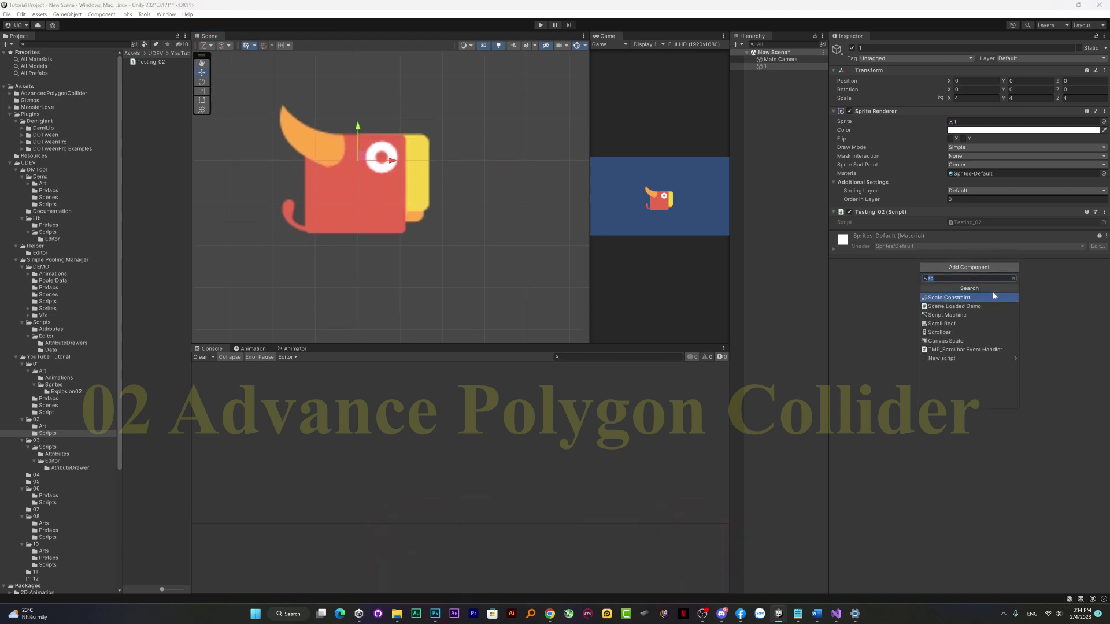
{"action": "type", "text": "po"}
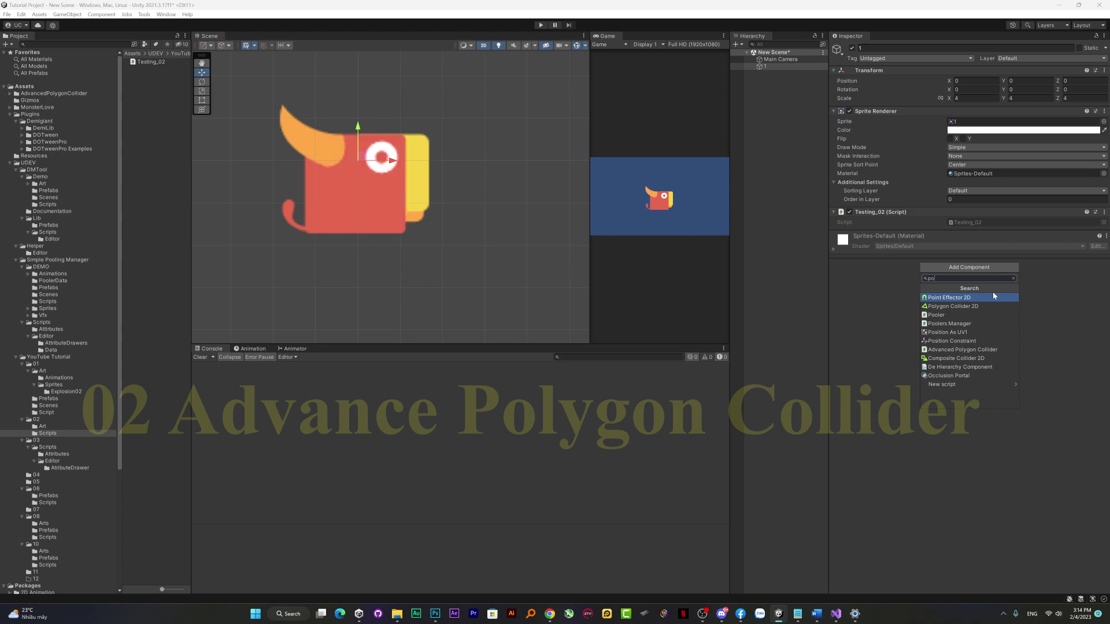
{"action": "key", "text": "Down"}
{"action": "key", "text": "Return"}
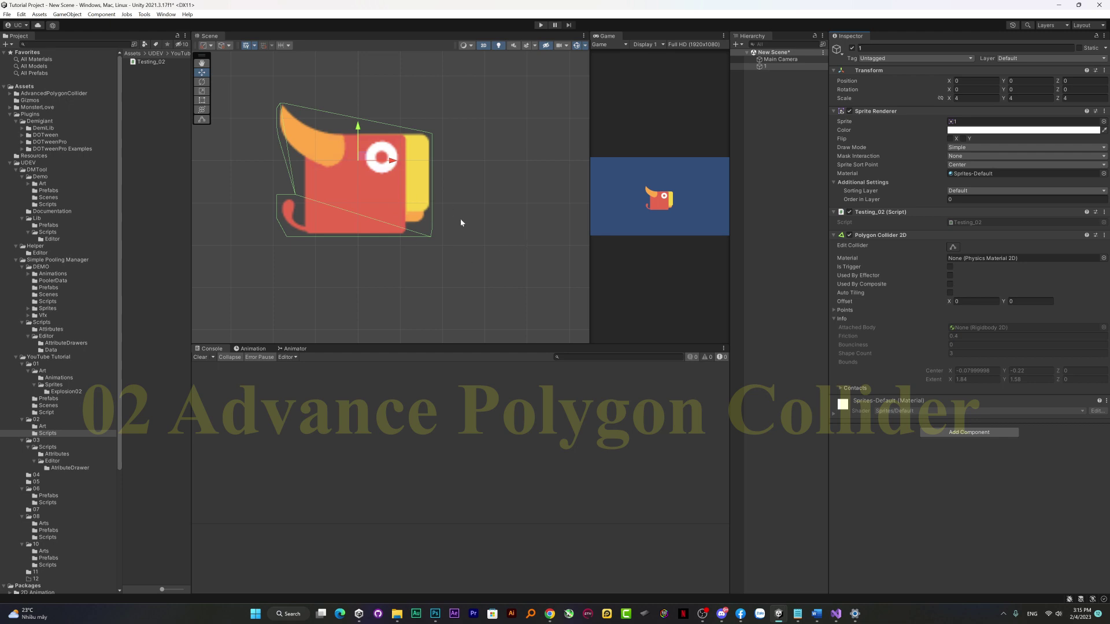
{"action": "left_click", "coordinate": [1104, 235]}
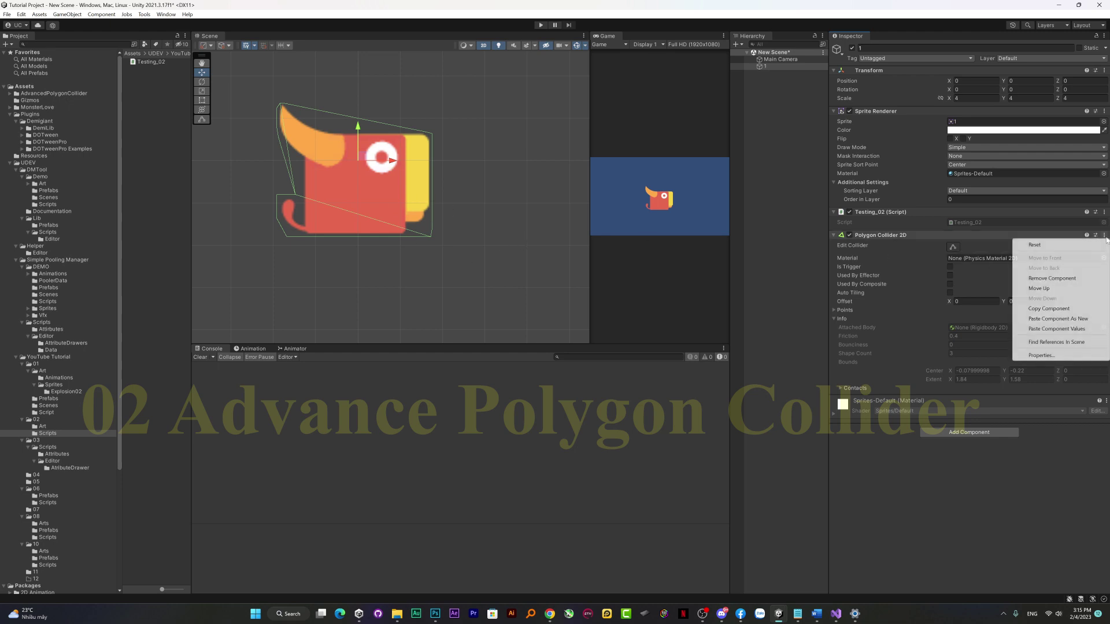
{"action": "left_click", "coordinate": [1073, 278]}
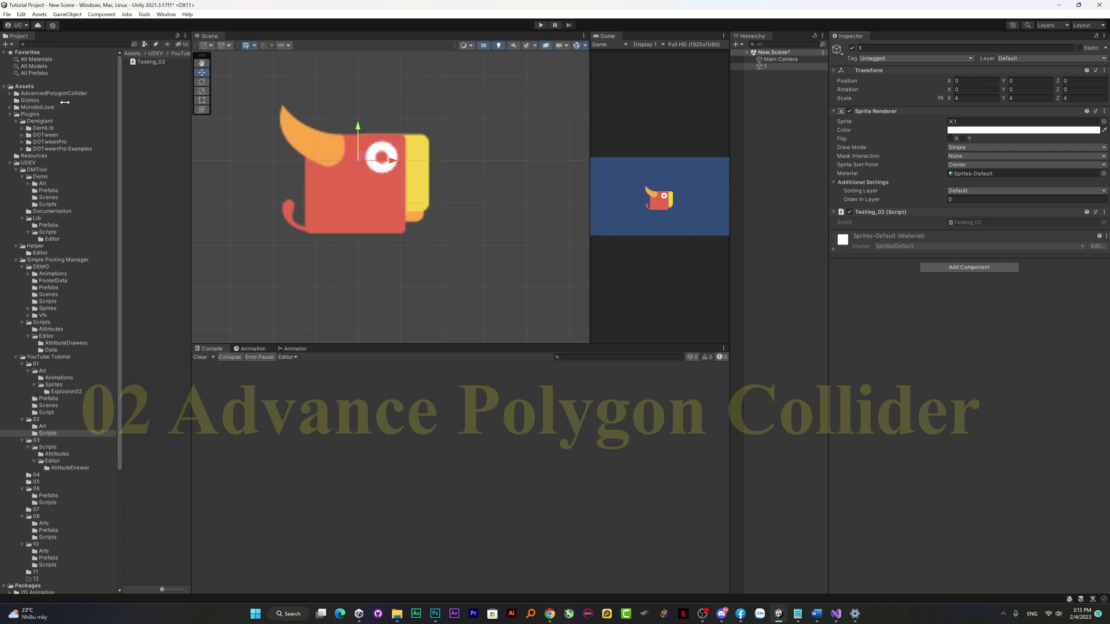
- Add an Advanced Polygon Collider and tune Alpha Tolerance 86, Distance Threshold 6, Scale 0.986 for 10 vertices
{"action": "left_click", "coordinate": [951, 268]}
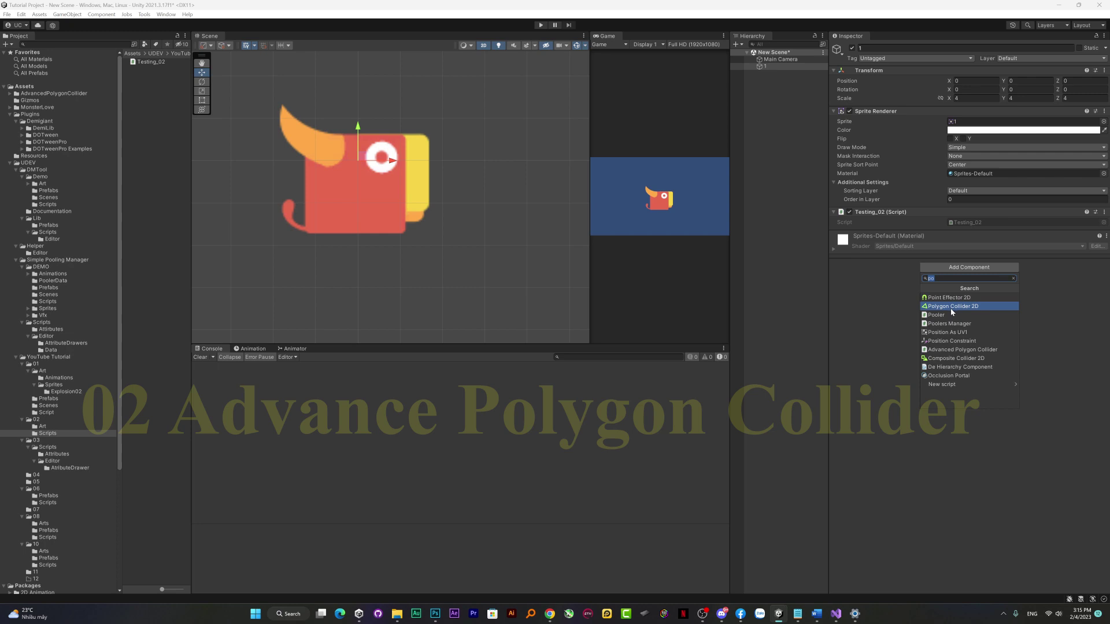
{"action": "left_click", "coordinate": [949, 349]}
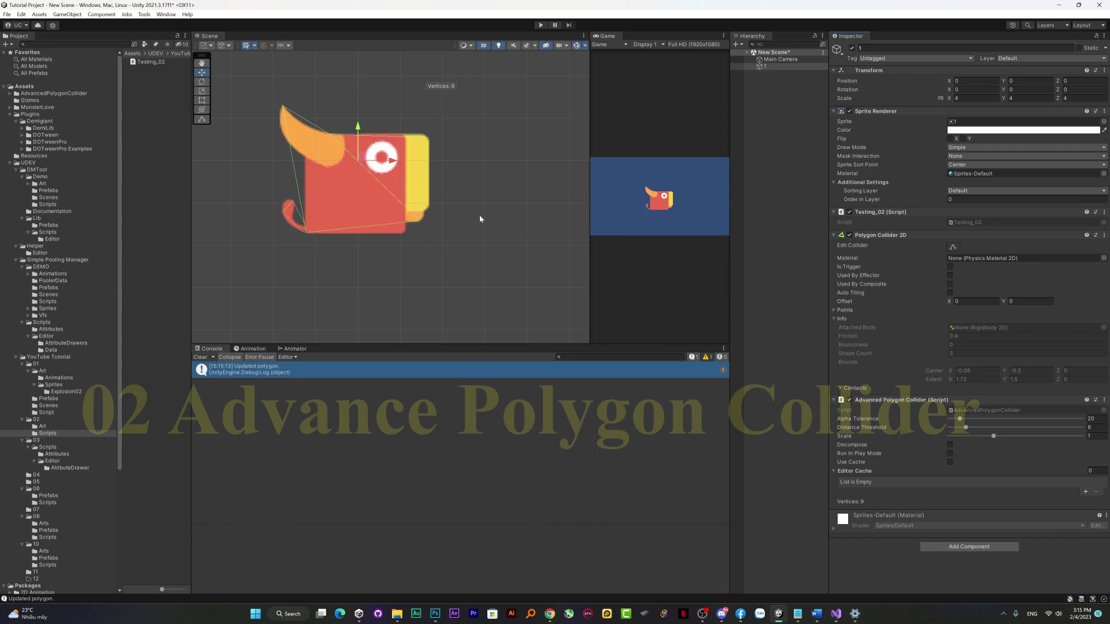
{"action": "left_click", "coordinate": [1000, 431]}
{"action": "left_click_drag", "start_coordinate": [985, 431], "coordinate": [966, 432]}
{"action": "left_click", "coordinate": [995, 420]}
{"action": "left_click", "coordinate": [969, 428]}
{"action": "left_click_drag", "start_coordinate": [990, 437], "coordinate": [992, 437]}
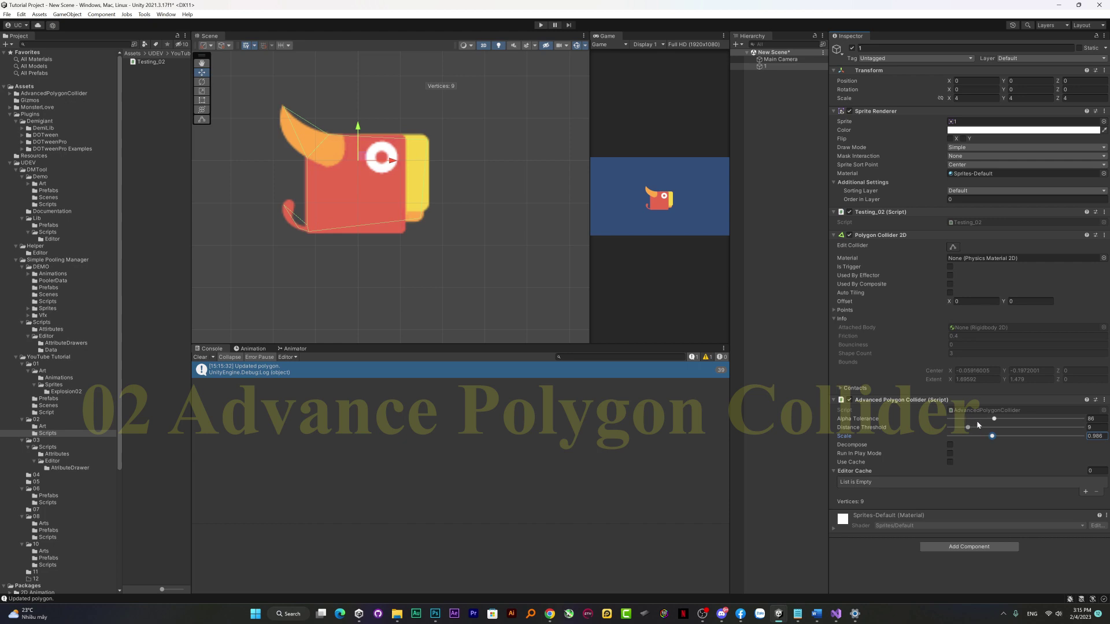
{"action": "left_click", "coordinate": [977, 427]}
{"action": "left_click_drag", "start_coordinate": [977, 428], "coordinate": [964, 432]}
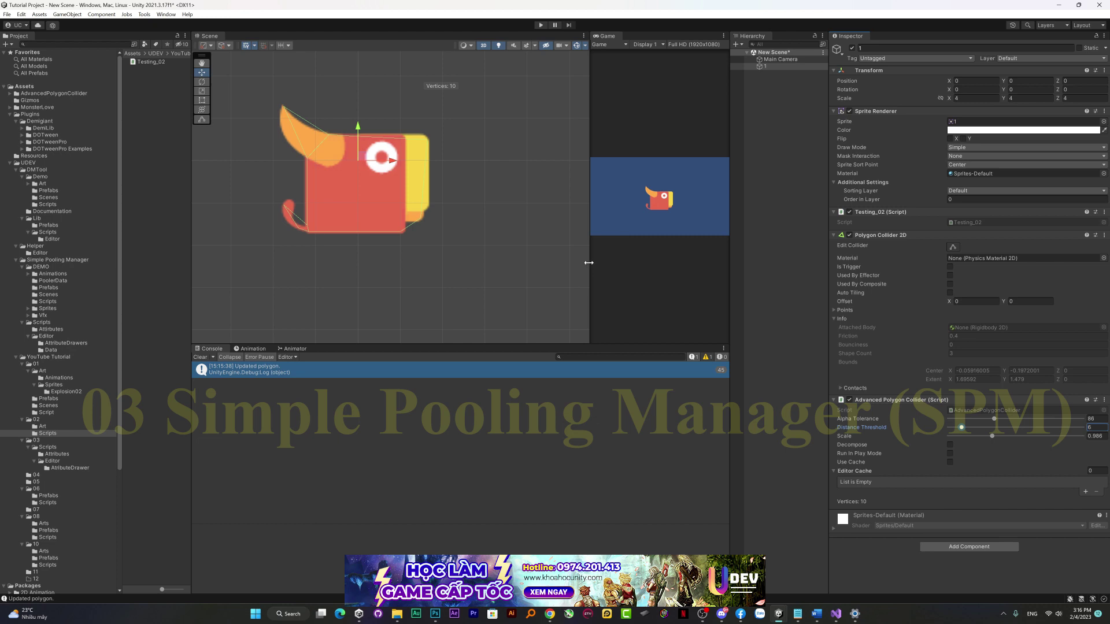
- Shrink the Scene view and open the Demo scene from Simple Pooling Manager's DEMO/Scenes folder
{"action": "left_click_drag", "start_coordinate": [589, 265], "coordinate": [384, 285]}
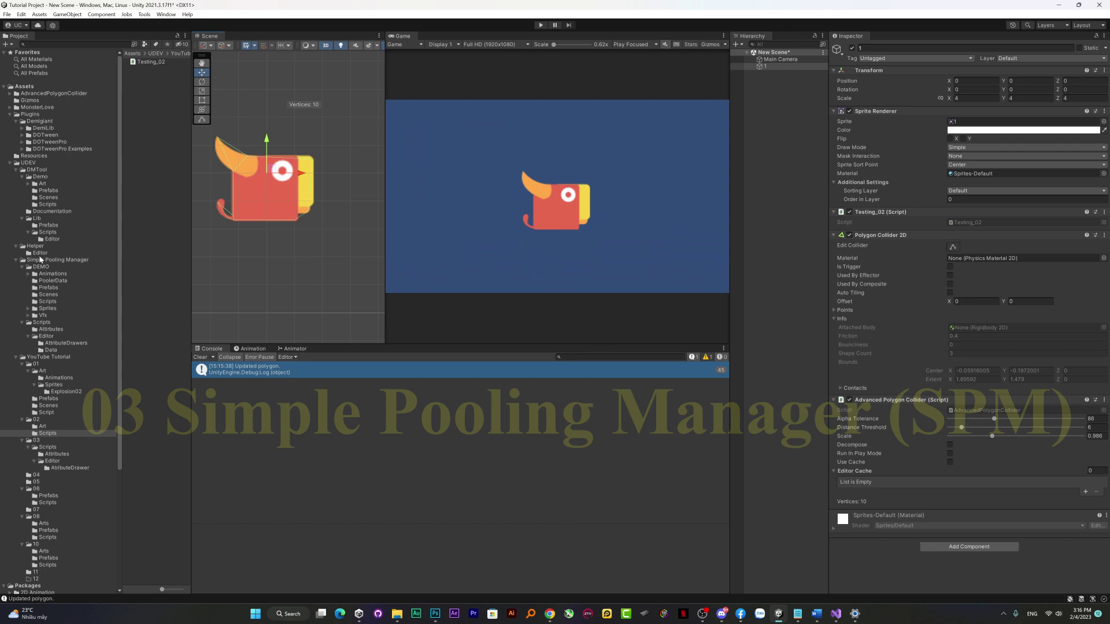
{"action": "left_click", "coordinate": [55, 264]}
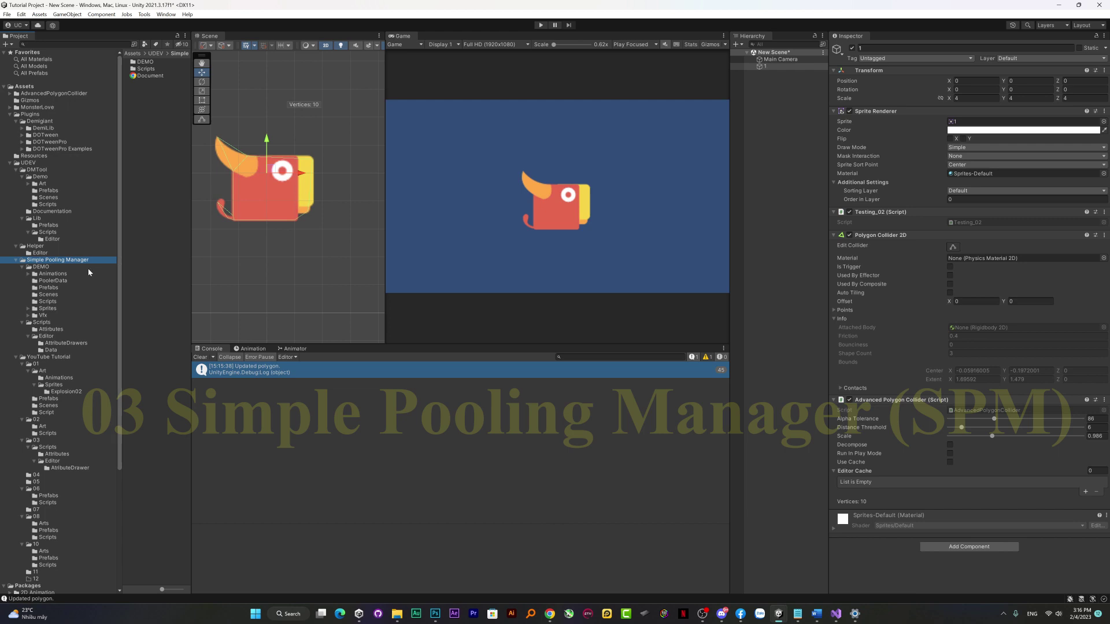
{"action": "left_click", "coordinate": [54, 295]}
{"action": "double_click", "coordinate": [153, 63]}
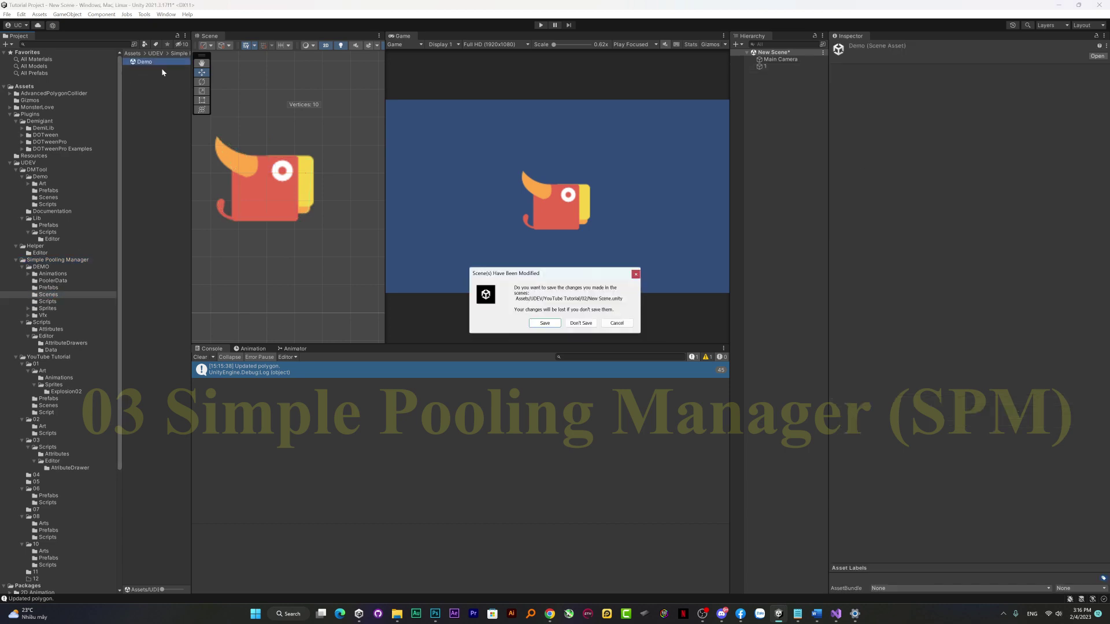
- Answer the save prompt, run the pooling demo to watch projectile clones, then stop it
{"action": "left_click", "coordinate": [580, 322]}
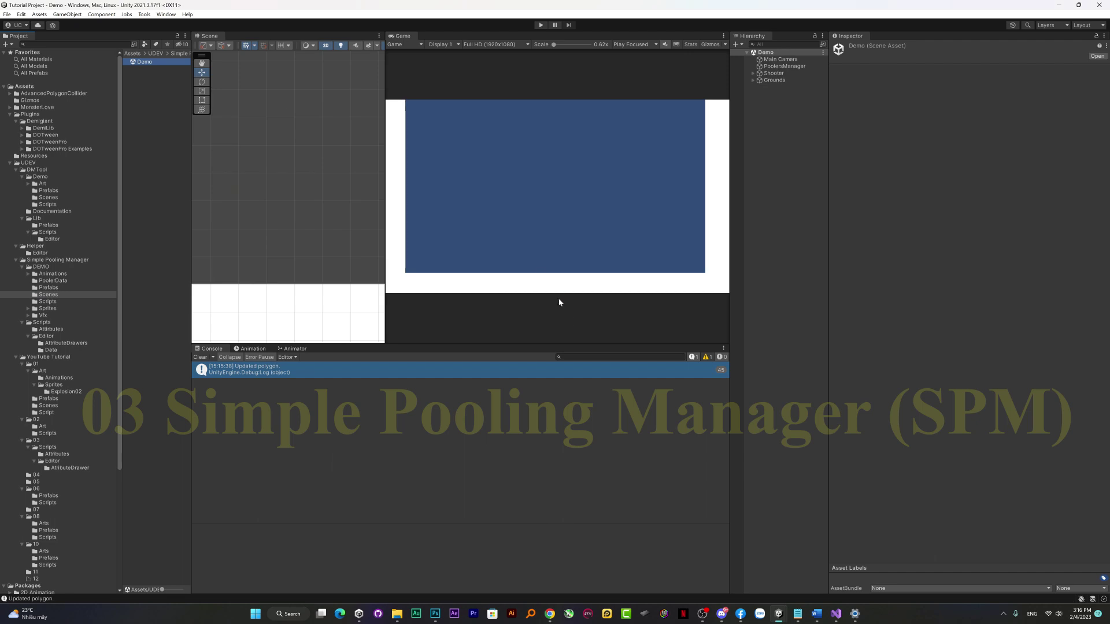
{"action": "left_click", "coordinate": [539, 26]}
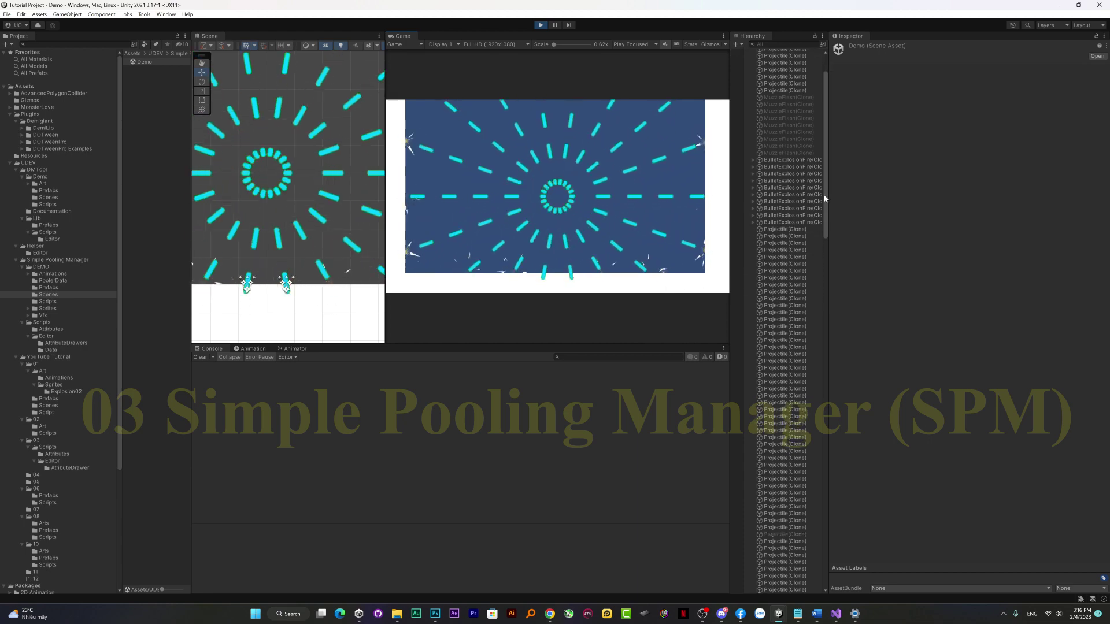
{"action": "scroll", "coordinate": [820, 352], "scroll_direction": "down", "scroll_amount": 10}
{"action": "mouse_move", "coordinate": [821, 355]}
{"action": "left_mouse_down"}
{"action": "mouse_move", "coordinate": [821, 428]}
{"action": "mouse_move", "coordinate": [810, 224]}
{"action": "left_mouse_up"}
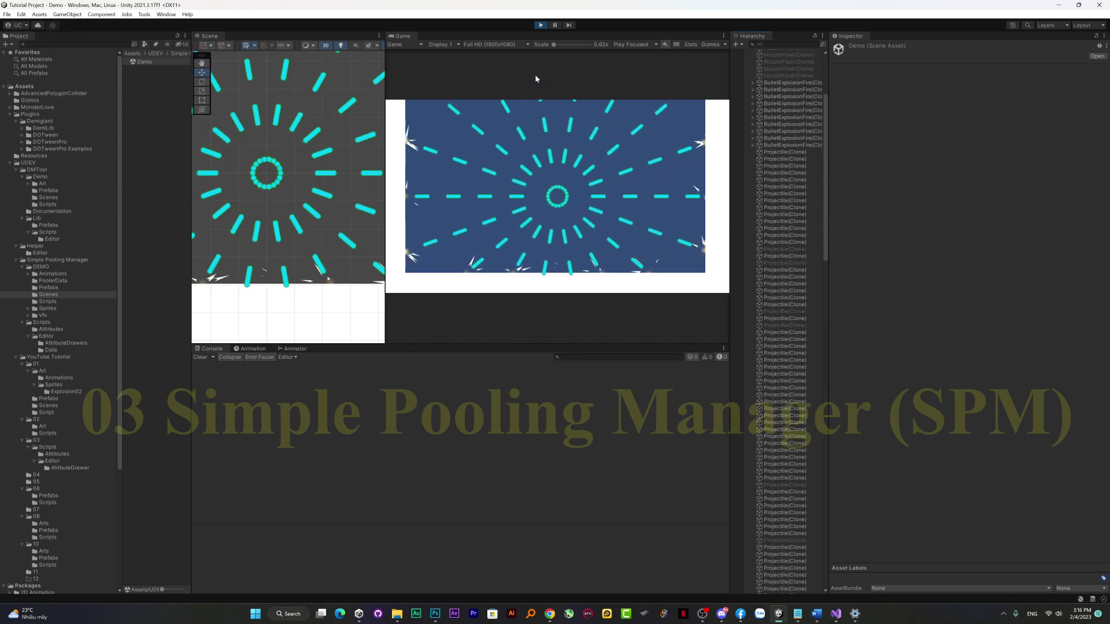
{"action": "left_click", "coordinate": [541, 25]}
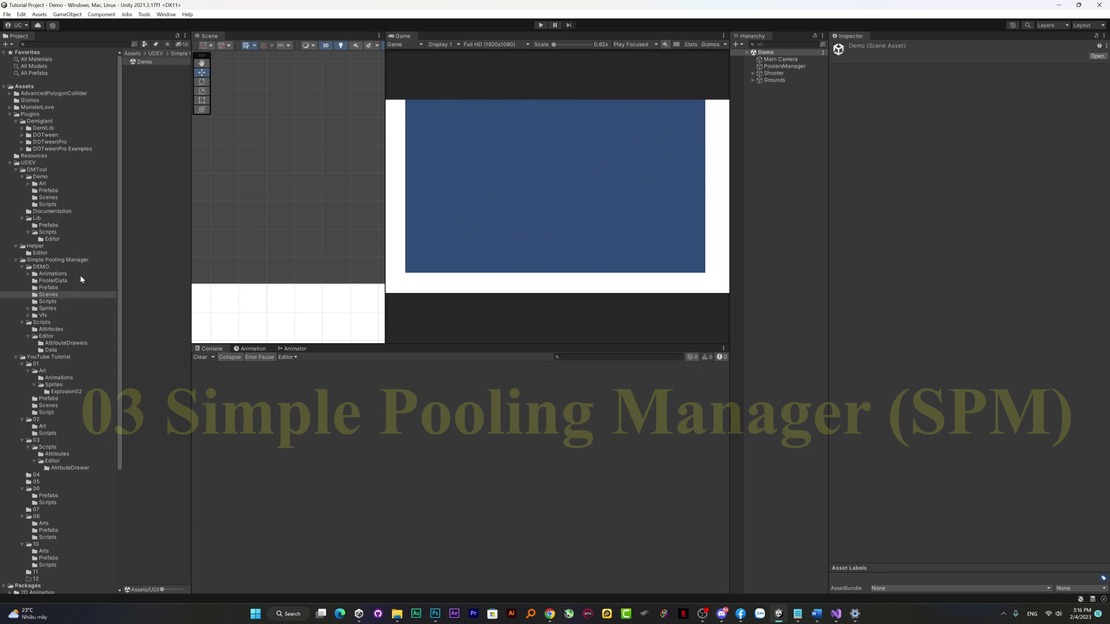
- Inspect AI_POOLER's Weapon pool and VFX_POOLER's AI Weapon pool, then select the Projectile prefab
{"action": "left_click", "coordinate": [52, 281]}
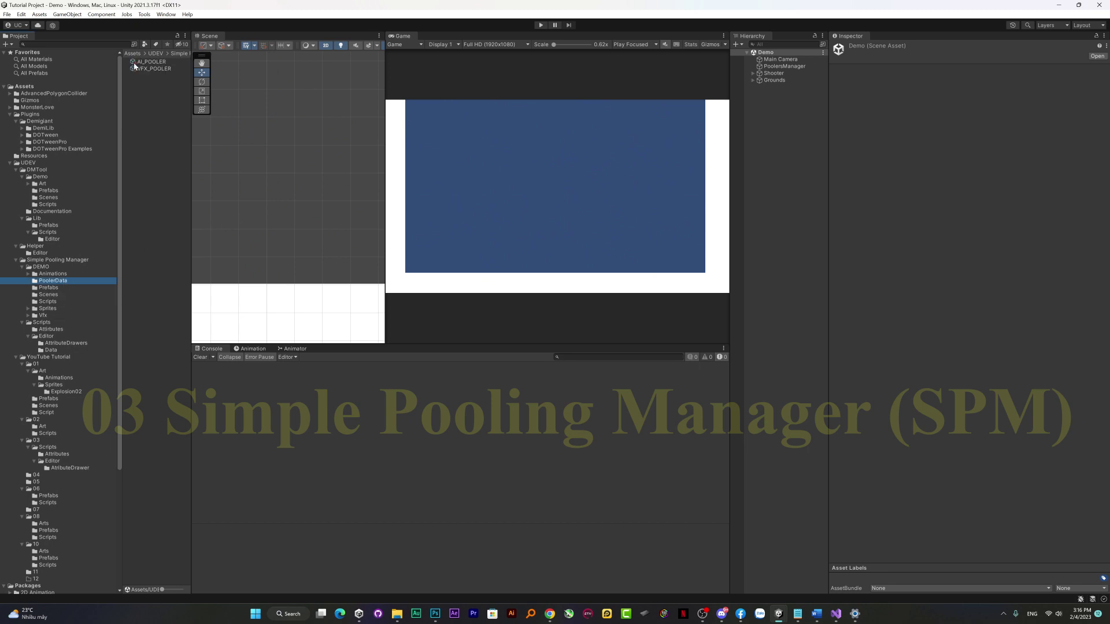
{"action": "left_click", "coordinate": [150, 62]}
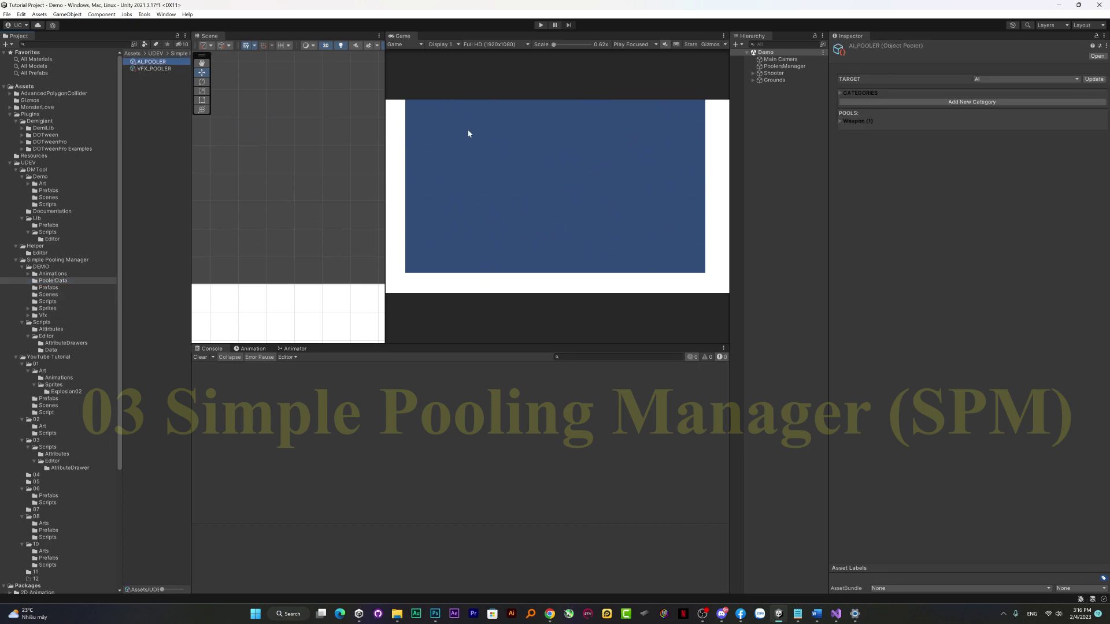
{"action": "left_click", "coordinate": [853, 121]}
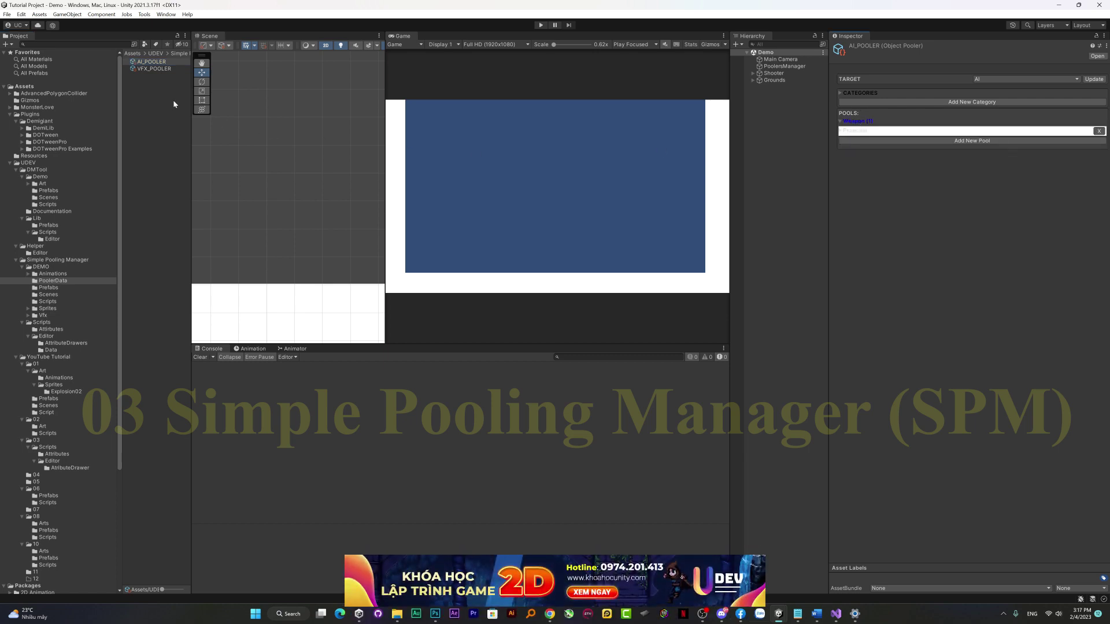
{"action": "left_click", "coordinate": [157, 69]}
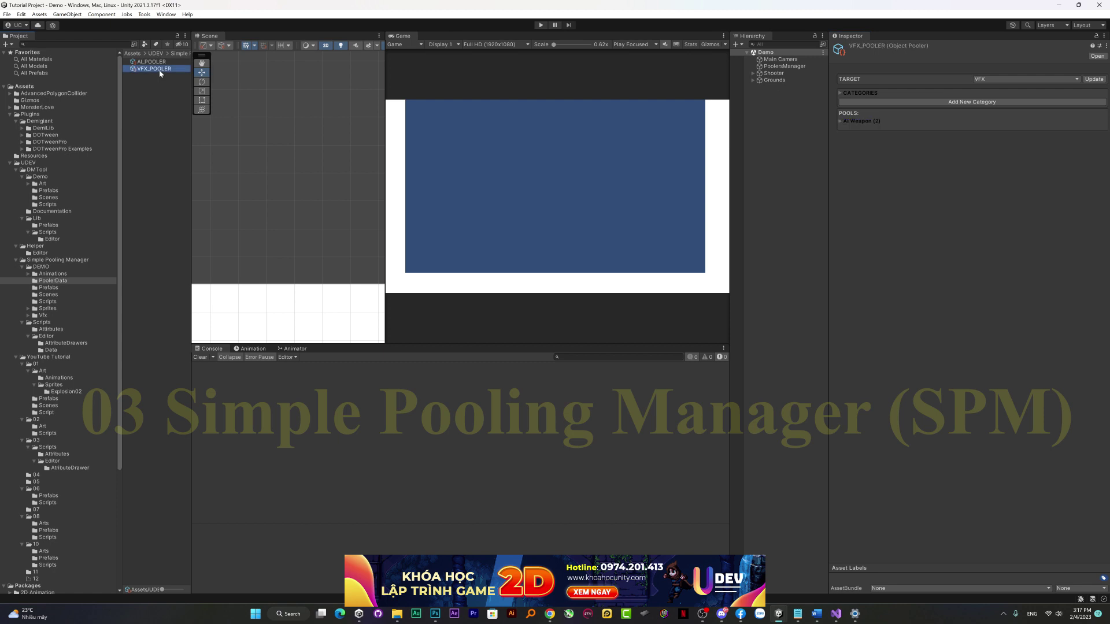
{"action": "left_click", "coordinate": [865, 122]}
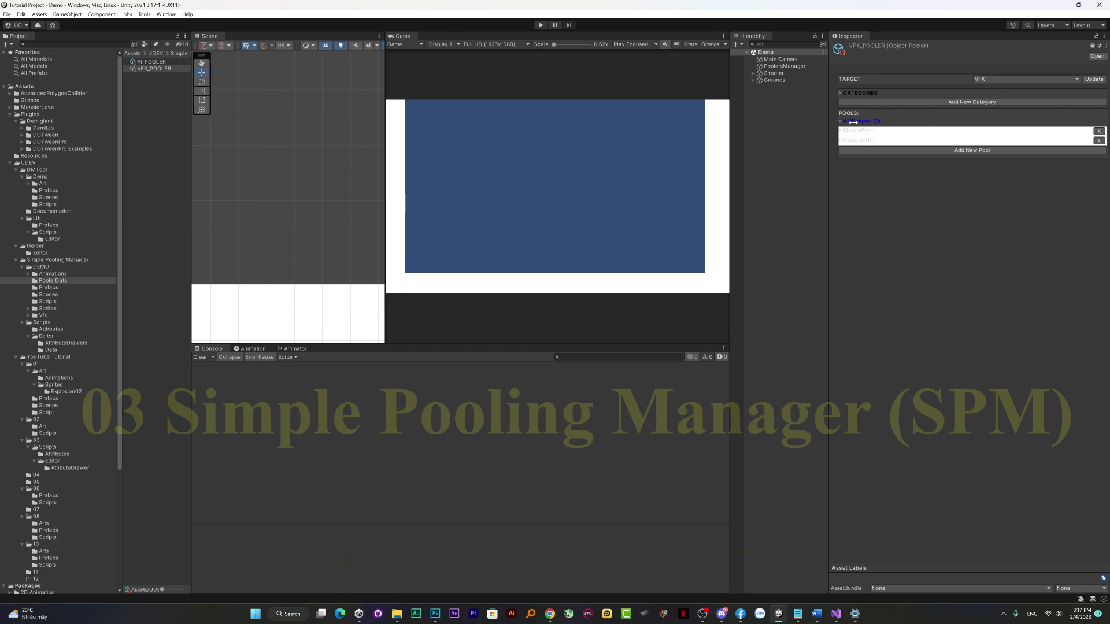
{"action": "left_click", "coordinate": [66, 287]}
{"action": "left_click", "coordinate": [147, 69]}
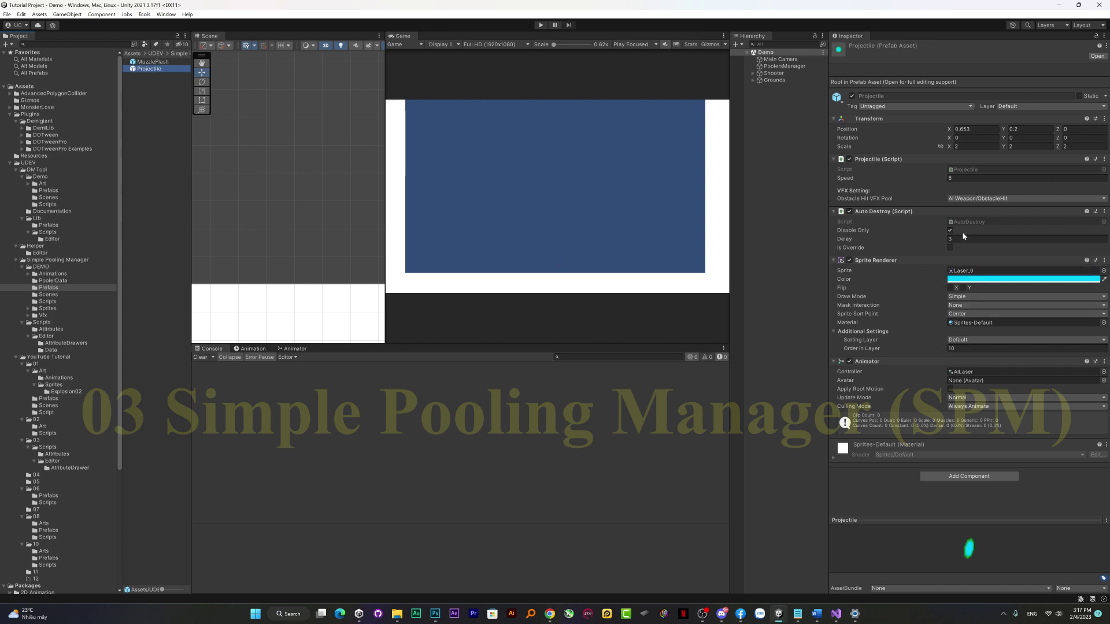
- View the Projectile's Obstacle Hit VFX Pool choices, then return to the PoolerData folder
{"action": "left_click", "coordinate": [983, 198]}
{"action": "mouse_move", "coordinate": [987, 219]}
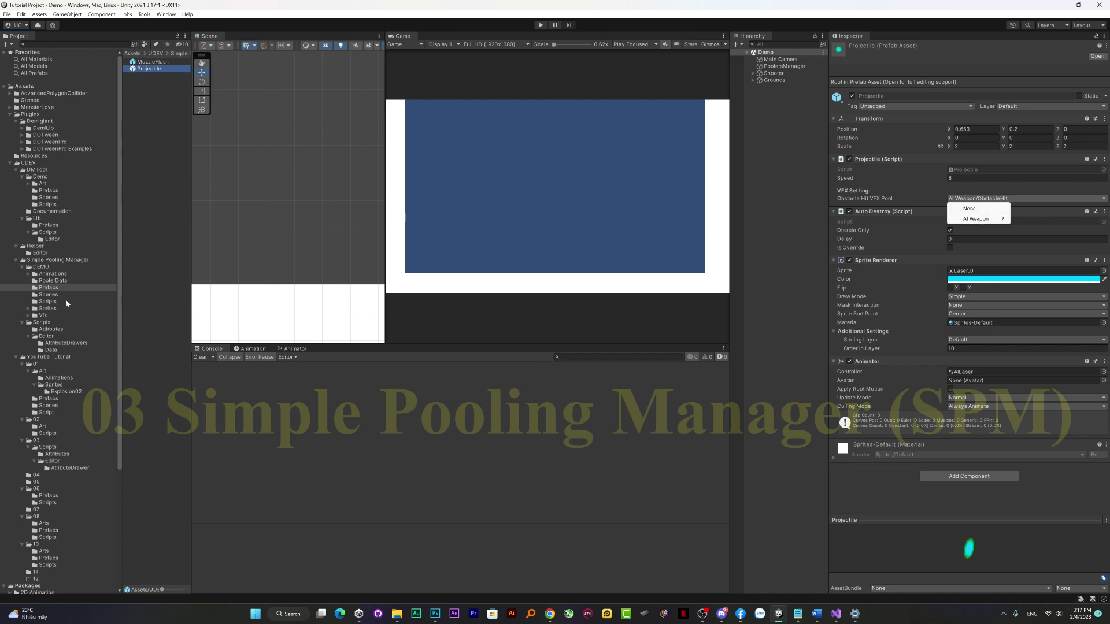
{"action": "left_click", "coordinate": [71, 280]}
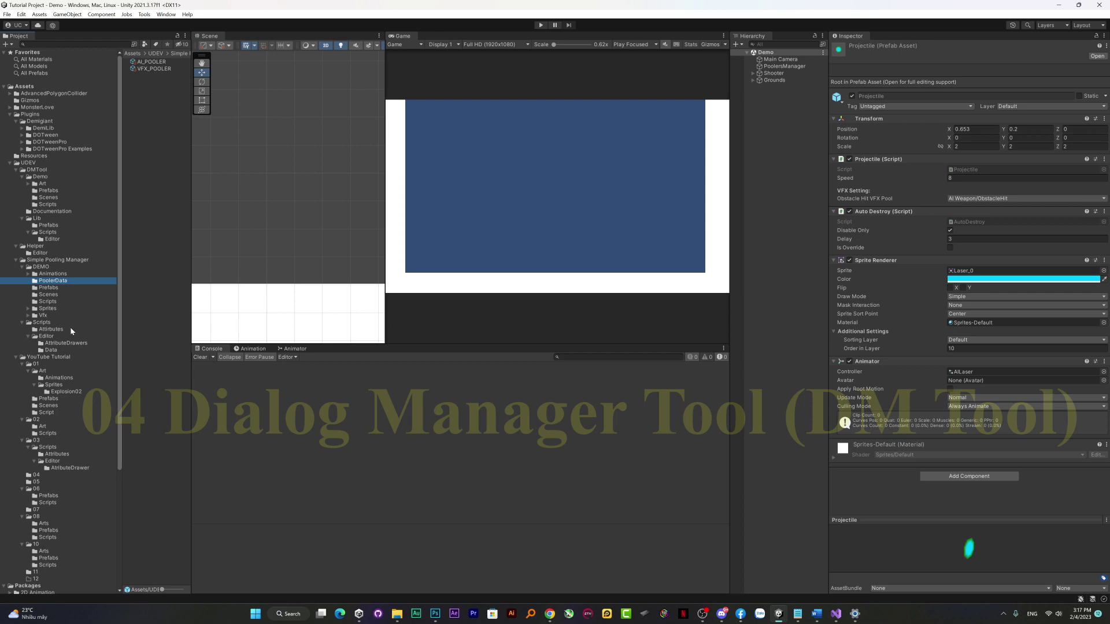
- Open the Demo scene from the DMTool Demo/Scenes folder
{"action": "scroll", "coordinate": [71, 328], "scroll_direction": "down", "scroll_amount": 3}
{"action": "scroll", "coordinate": [70, 328], "scroll_direction": "up", "scroll_amount": 2}
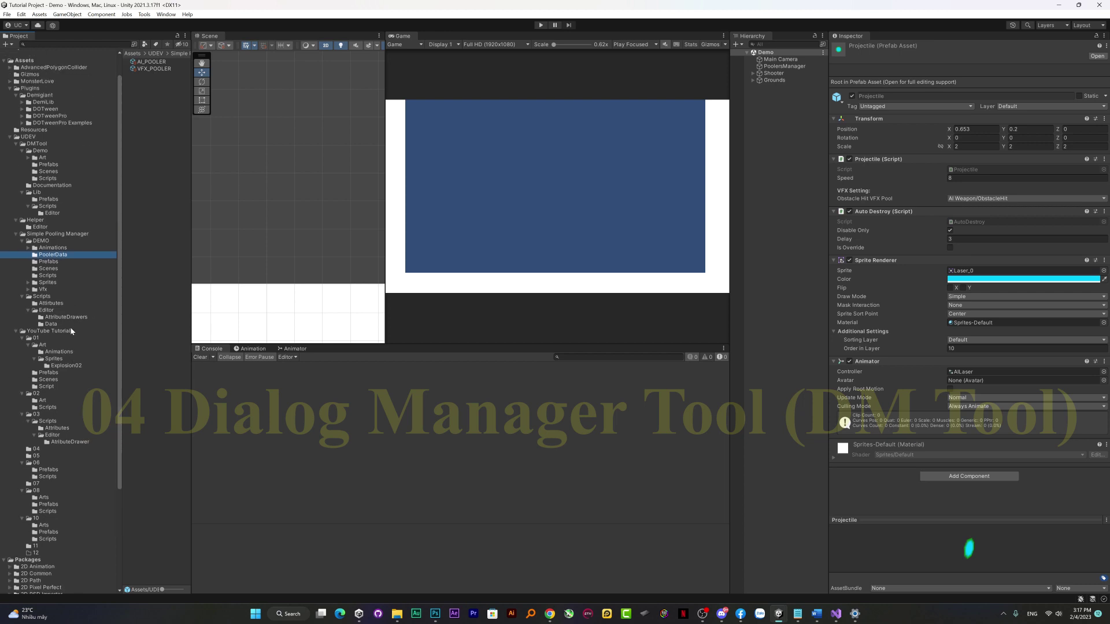
{"action": "scroll", "coordinate": [67, 283], "scroll_direction": "up", "scroll_amount": 1}
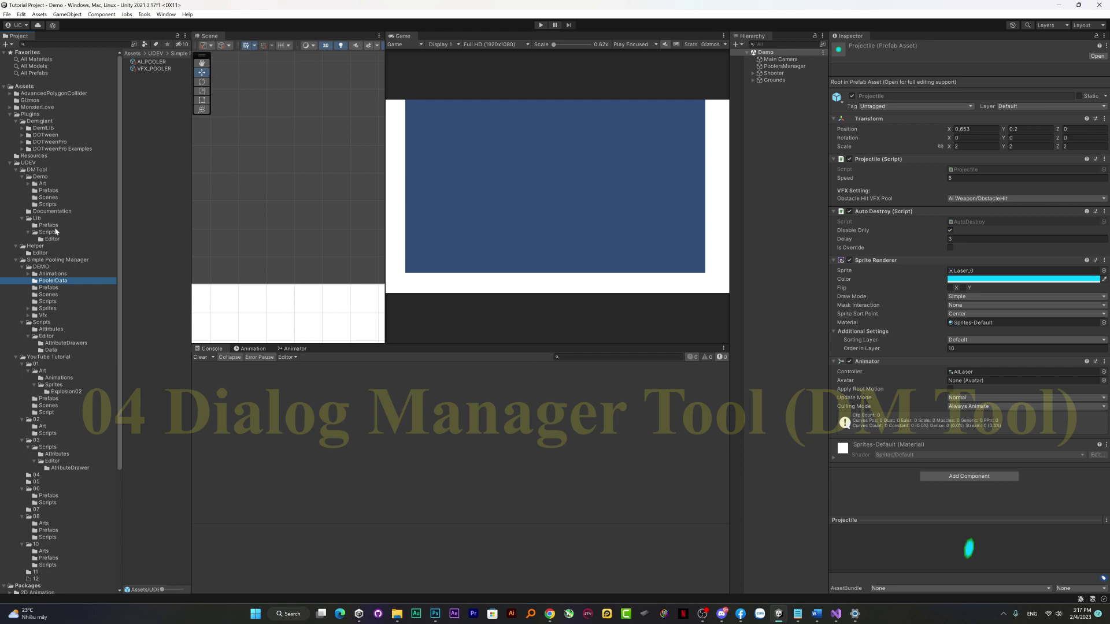
{"action": "left_click", "coordinate": [46, 170]}
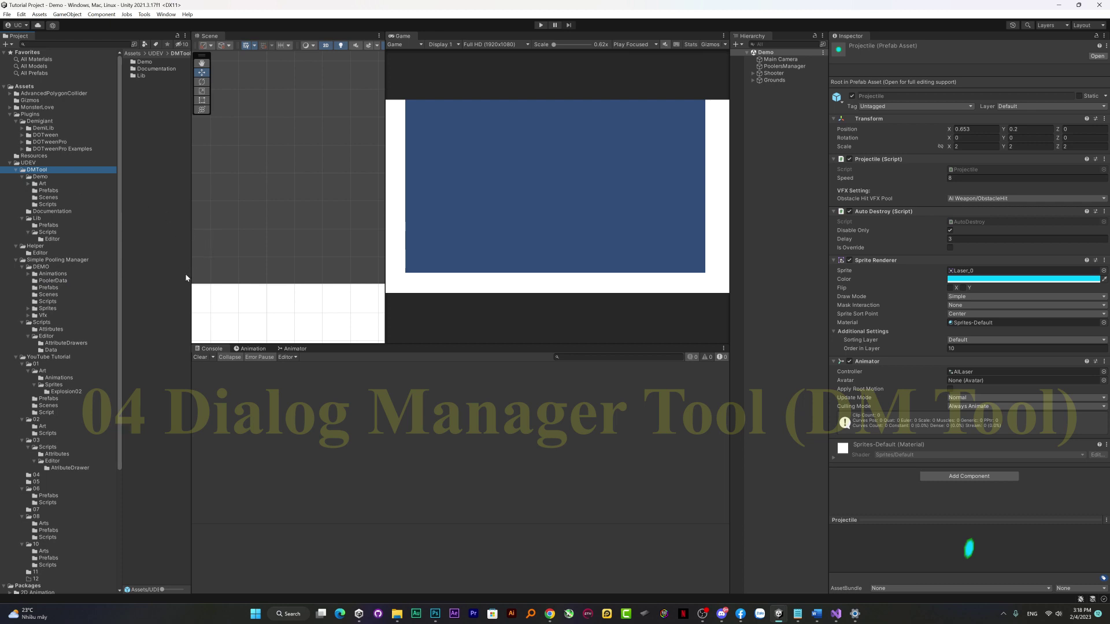
{"action": "left_click", "coordinate": [82, 197]}
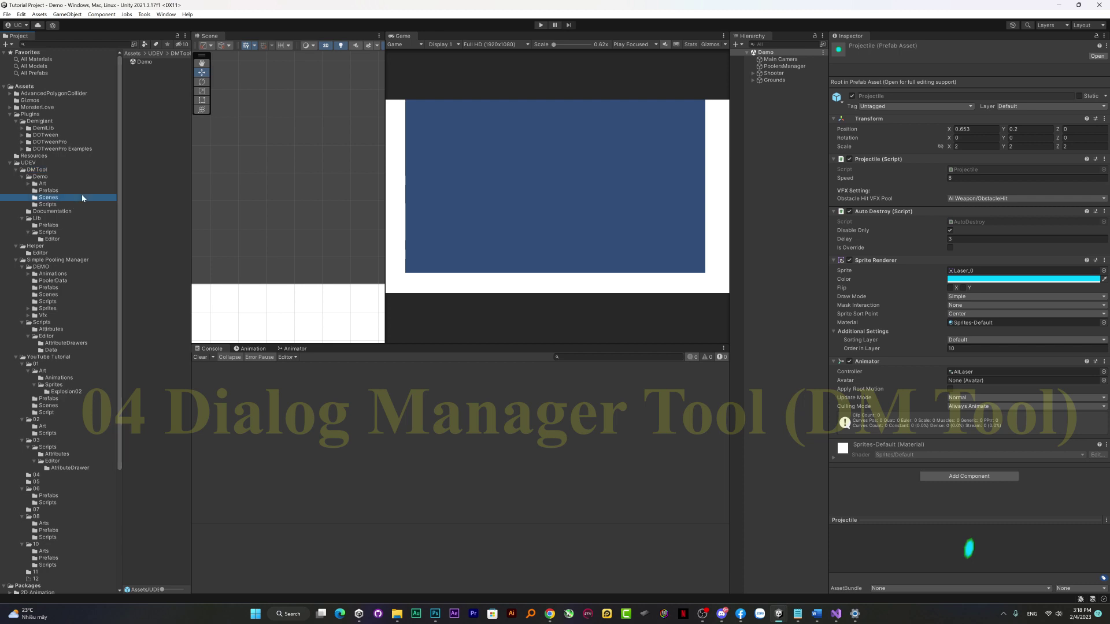
{"action": "double_click", "coordinate": [155, 61]}
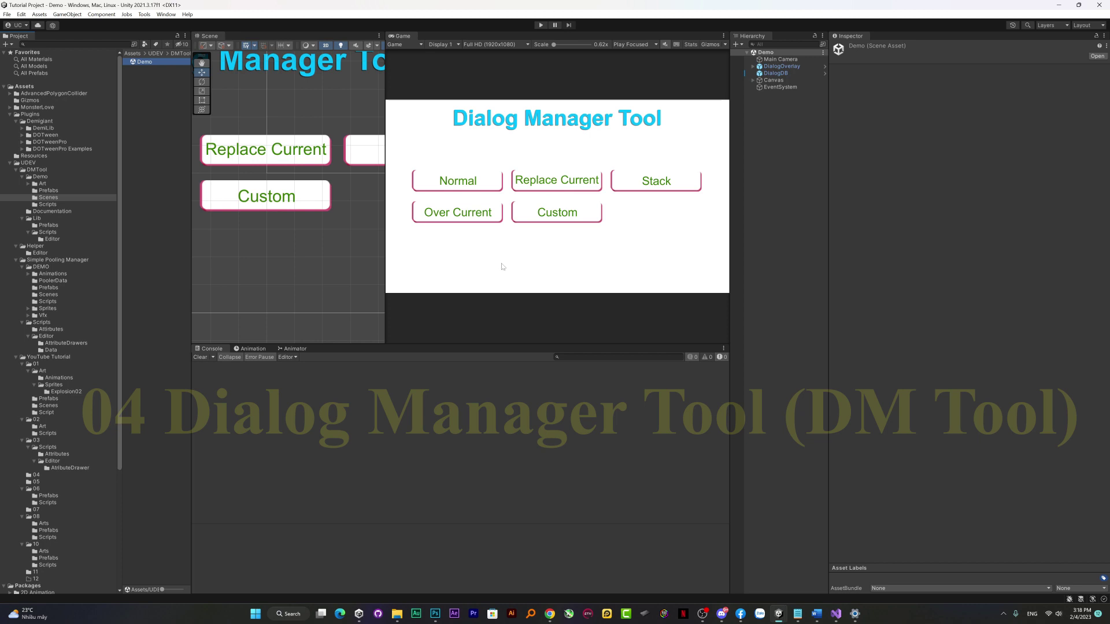
- Run the dialog demo, close the Dialog 01 popup, and open and close the custom dialog
{"action": "left_click", "coordinate": [540, 25]}
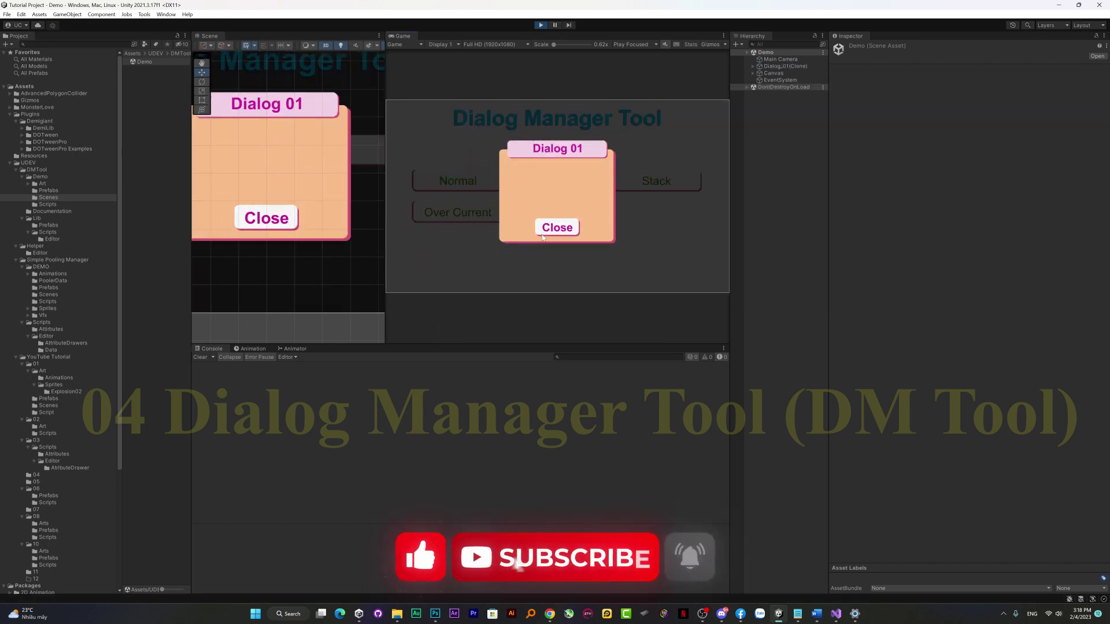
{"action": "left_click", "coordinate": [557, 228]}
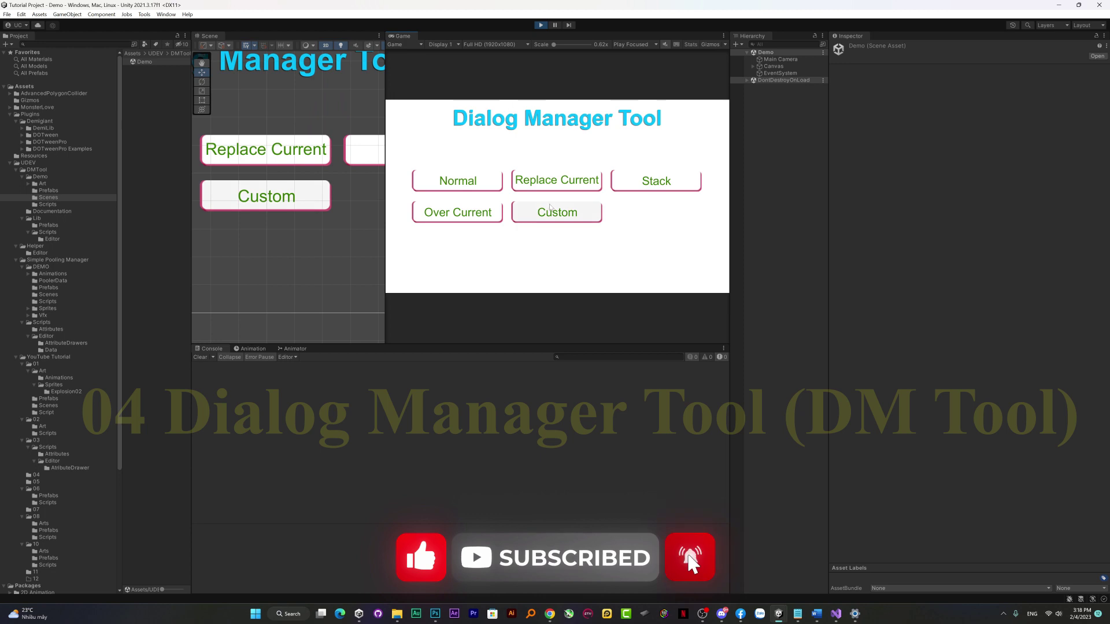
{"action": "left_click", "coordinate": [542, 219]}
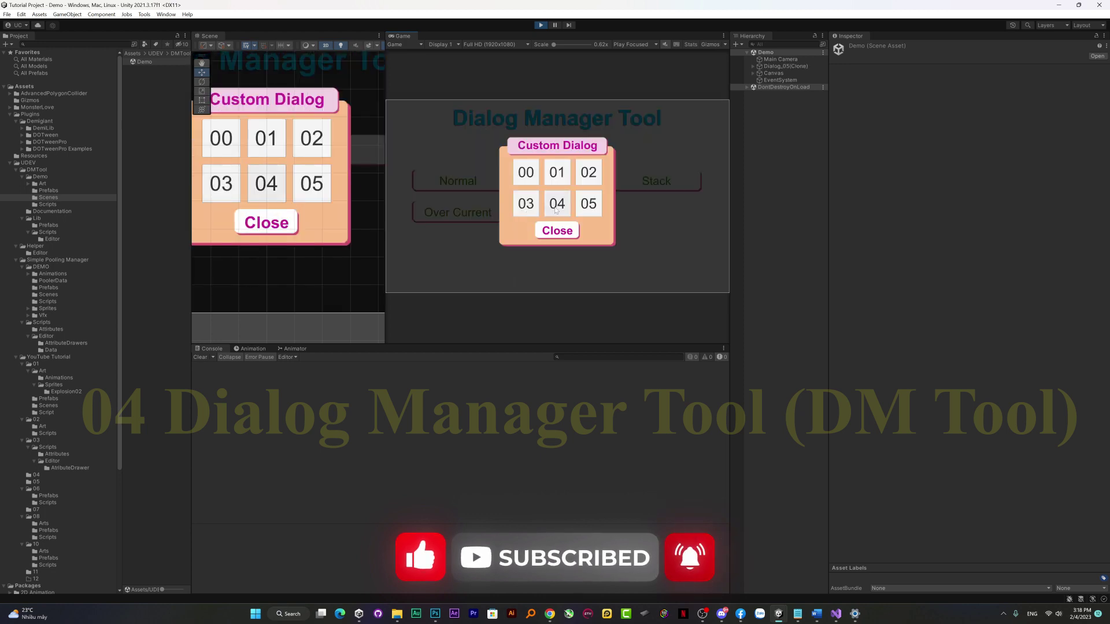
{"action": "left_click", "coordinate": [555, 230]}
- Open Dialog 01 with a child dialog over it, close both, and stop the demo
{"action": "left_click", "coordinate": [488, 215]}
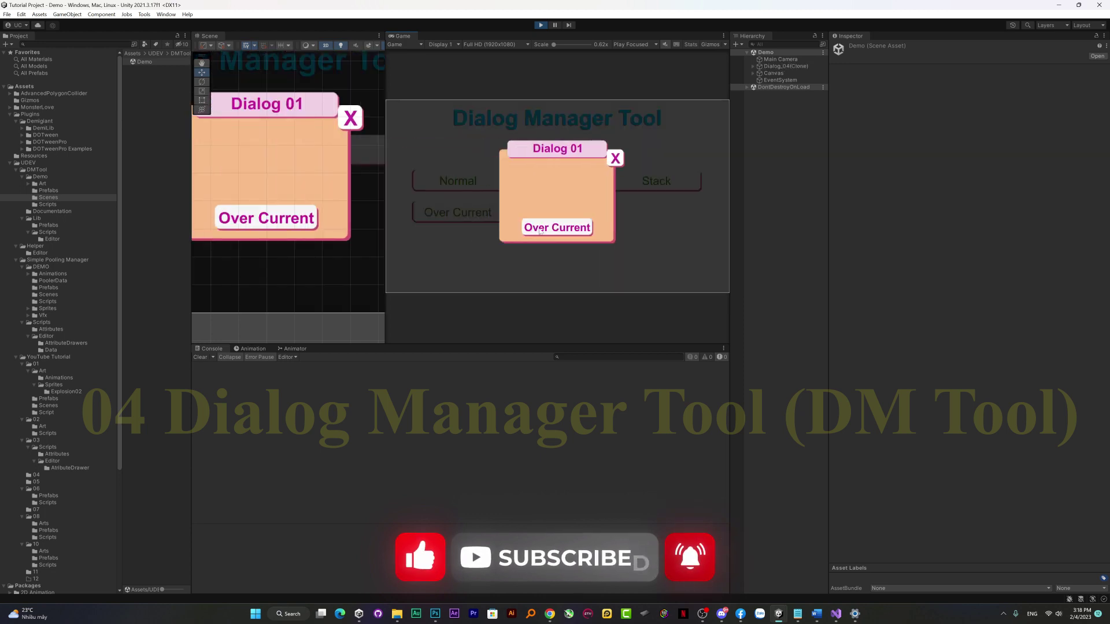
{"action": "left_click", "coordinate": [538, 231]}
{"action": "left_click", "coordinate": [571, 234]}
{"action": "left_click", "coordinate": [617, 161]}
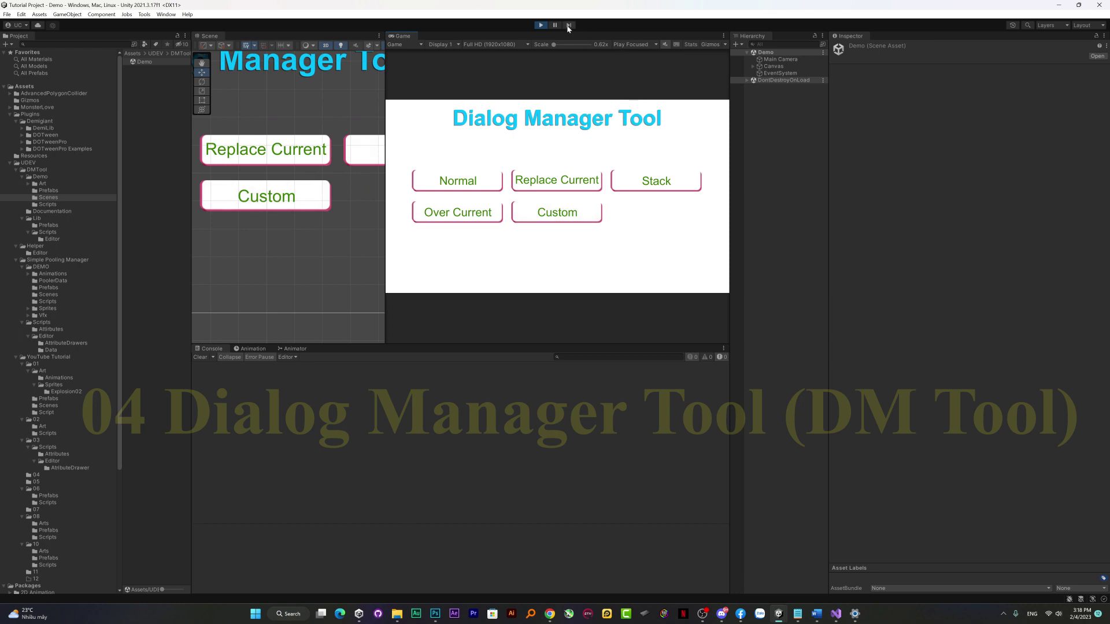
{"action": "left_click", "coordinate": [547, 26]}
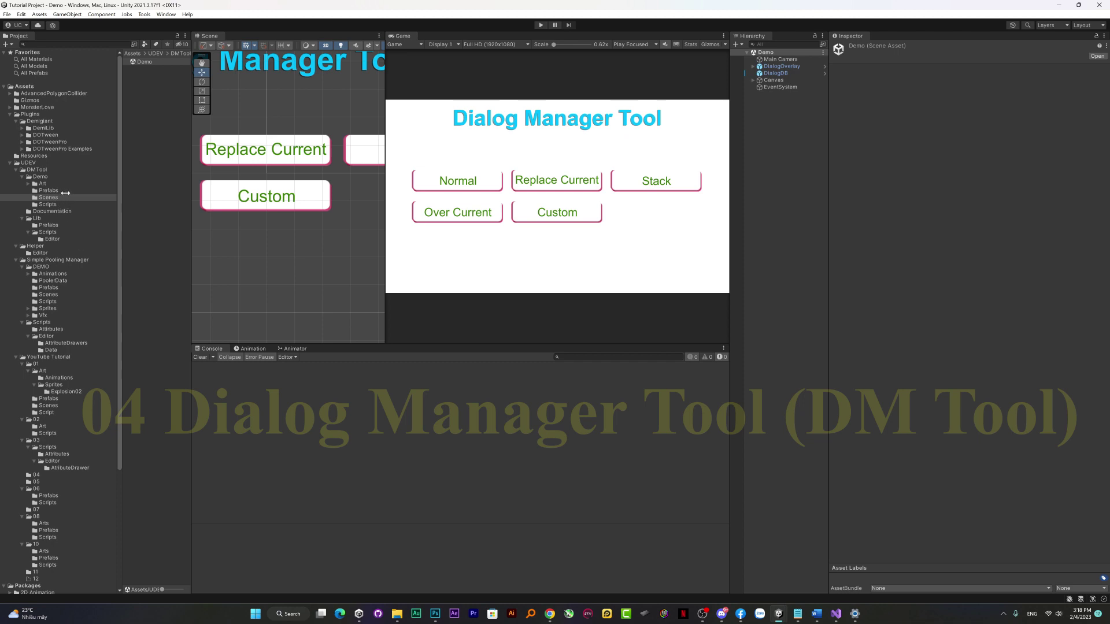
- Open the Dialog_01 demo prefab, expand its Dialog Anim In and Out Options, then show the MonsterLove folder
{"action": "left_click", "coordinate": [65, 191]}
{"action": "double_click", "coordinate": [150, 62]}
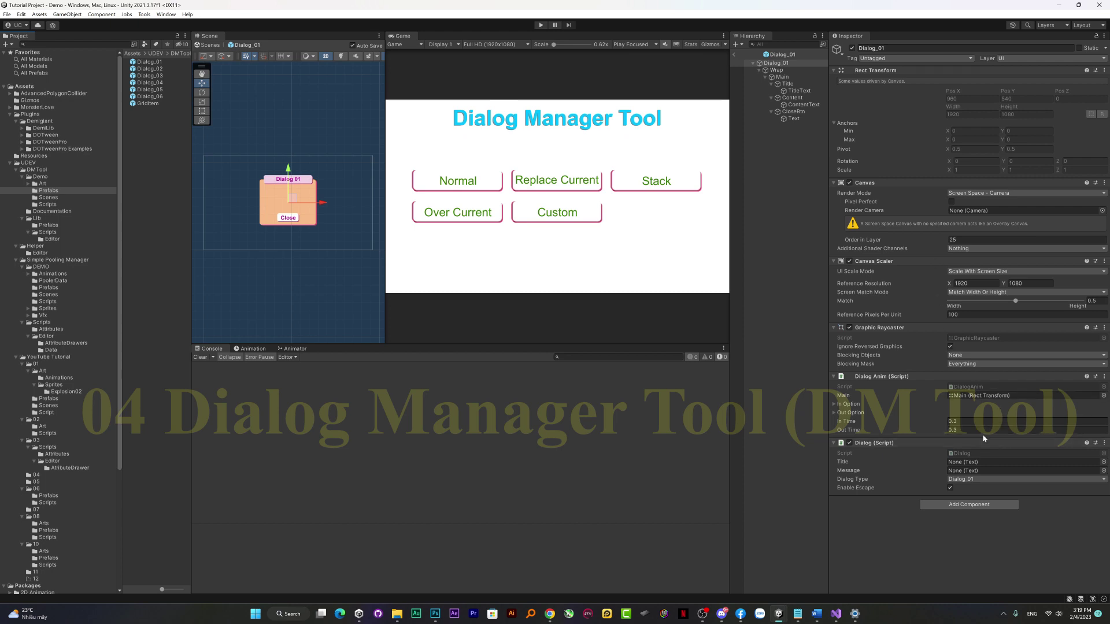
{"action": "left_click", "coordinate": [862, 415]}
{"action": "left_click", "coordinate": [852, 406]}
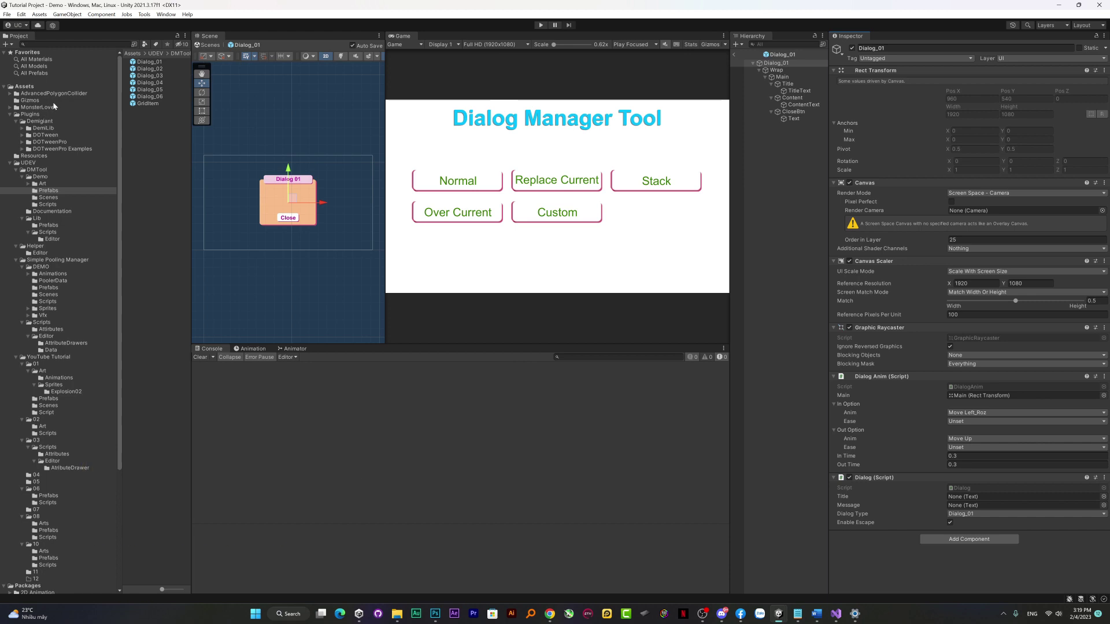
{"action": "left_click", "coordinate": [54, 108]}
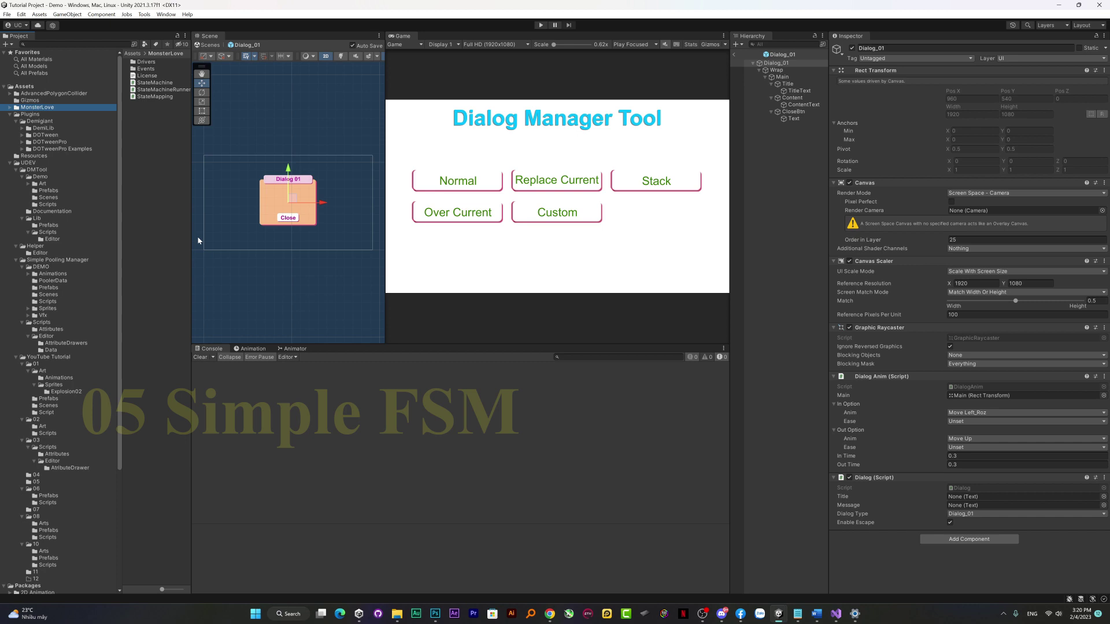
- Expand MonsterLove in the folder tree and widen the Scene view against the Game view
{"action": "left_click", "coordinate": [9, 108]}
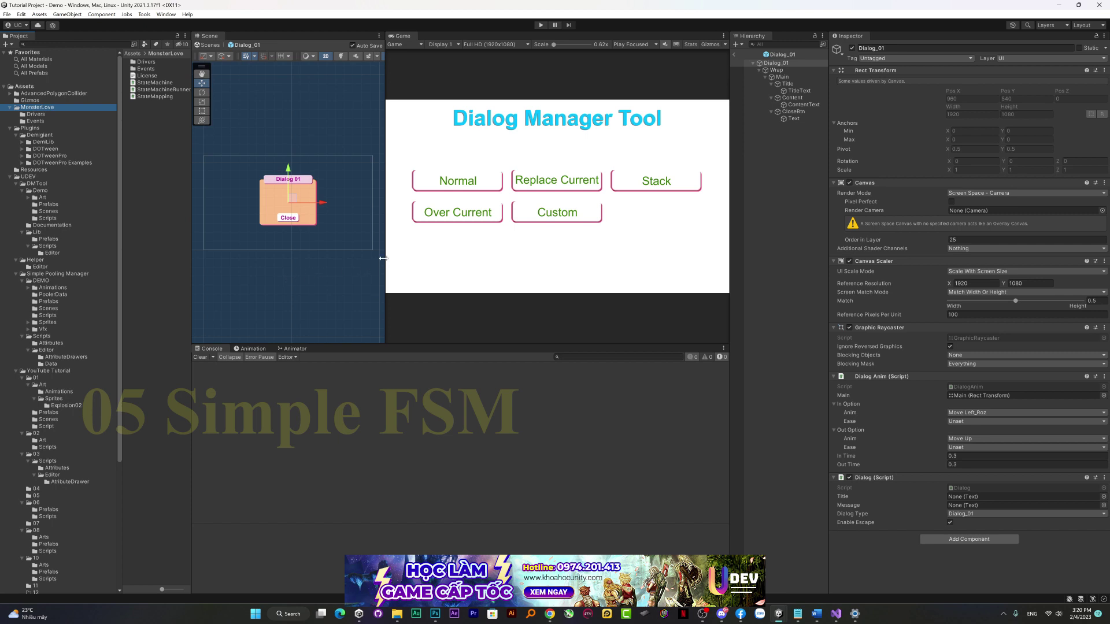
{"action": "left_click_drag", "start_coordinate": [383, 259], "coordinate": [463, 266]}
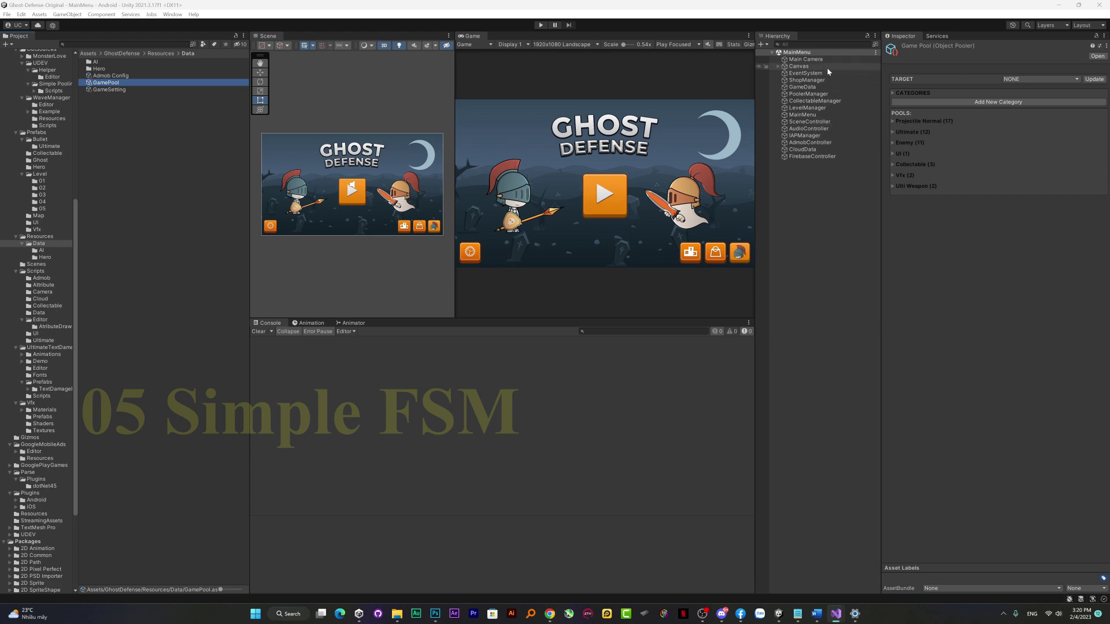
- Scroll Player.cs up to the Idle_Enter, Idle_Update and Walk_Update state methods
{"action": "scroll", "coordinate": [555, 318], "scroll_direction": "up", "scroll_amount": 3}
{"action": "scroll", "coordinate": [556, 318], "scroll_direction": "up", "scroll_amount": 2}
{"action": "scroll", "coordinate": [555, 318], "scroll_direction": "up", "scroll_amount": 2}
{"action": "scroll", "coordinate": [555, 318], "scroll_direction": "up", "scroll_amount": 4}
{"action": "scroll", "coordinate": [555, 318], "scroll_direction": "up", "scroll_amount": 2}
{"action": "scroll", "coordinate": [555, 318], "scroll_direction": "up", "scroll_amount": 3}
{"action": "scroll", "coordinate": [555, 318], "scroll_direction": "up", "scroll_amount": 4}
{"action": "scroll", "coordinate": [555, 318], "scroll_direction": "up", "scroll_amount": 4}
{"action": "scroll", "coordinate": [555, 318], "scroll_direction": "up", "scroll_amount": 2}
{"action": "scroll", "coordinate": [555, 318], "scroll_direction": "up", "scroll_amount": 1}
{"action": "scroll", "coordinate": [555, 318], "scroll_direction": "up", "scroll_amount": 3}
{"action": "scroll", "coordinate": [555, 318], "scroll_direction": "up", "scroll_amount": 2}
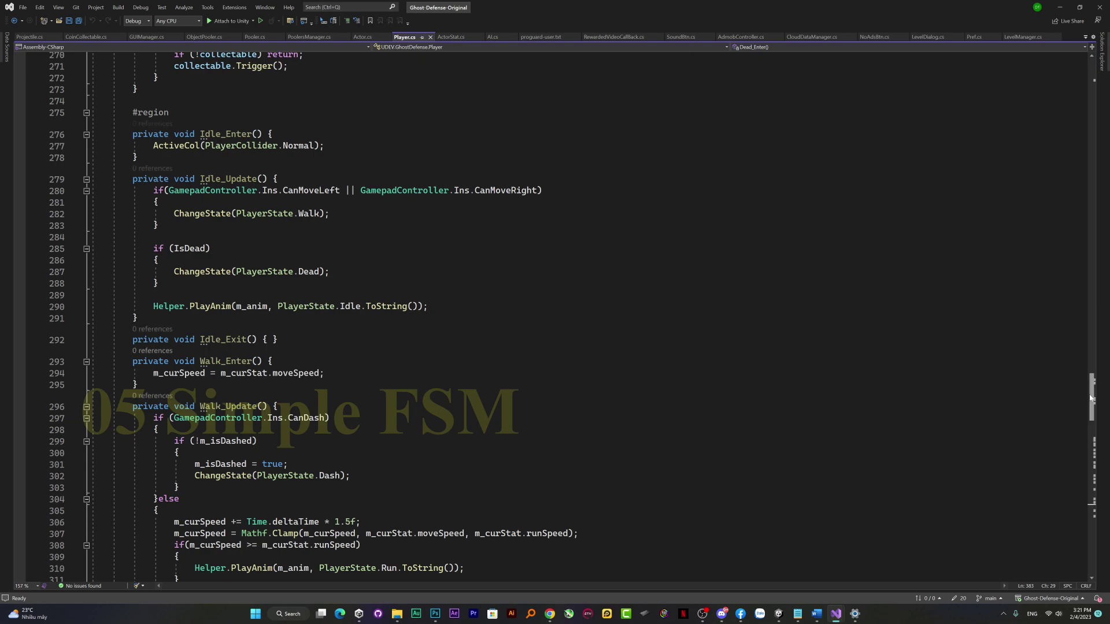
- Scroll down through Player.cs from ChangeState into the #region of state methods
{"action": "left_click_drag", "start_coordinate": [1090, 396], "coordinate": [1097, 273]}
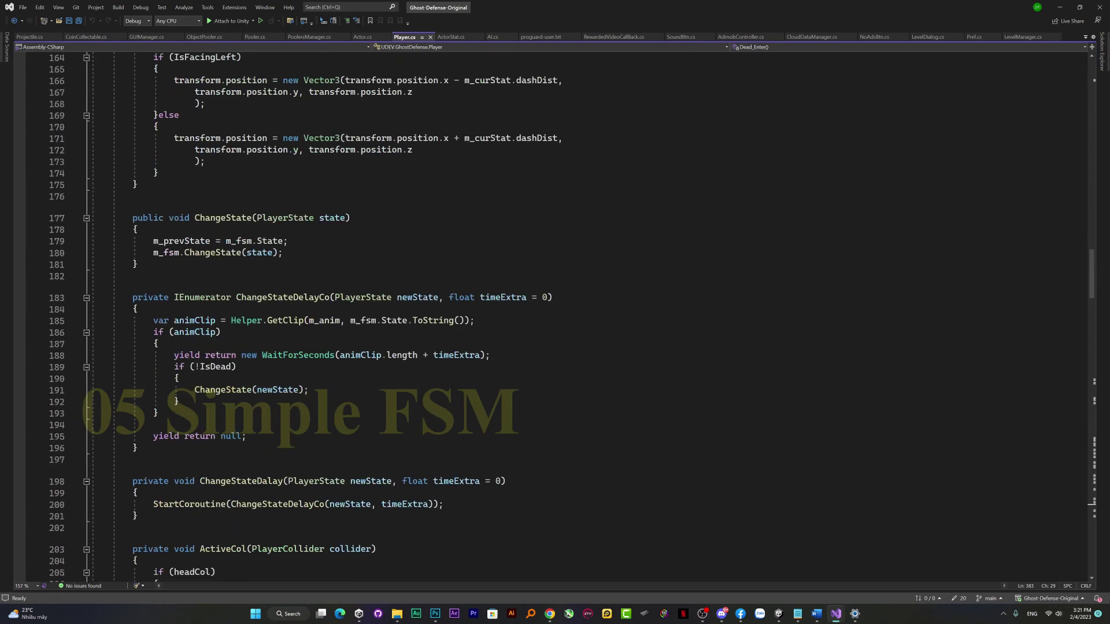
{"action": "scroll", "coordinate": [305, 312], "scroll_direction": "down", "scroll_amount": 3}
{"action": "scroll", "coordinate": [305, 312], "scroll_direction": "down", "scroll_amount": 2}
{"action": "scroll", "coordinate": [306, 313], "scroll_direction": "down", "scroll_amount": 2}
{"action": "scroll", "coordinate": [305, 313], "scroll_direction": "down", "scroll_amount": 2}
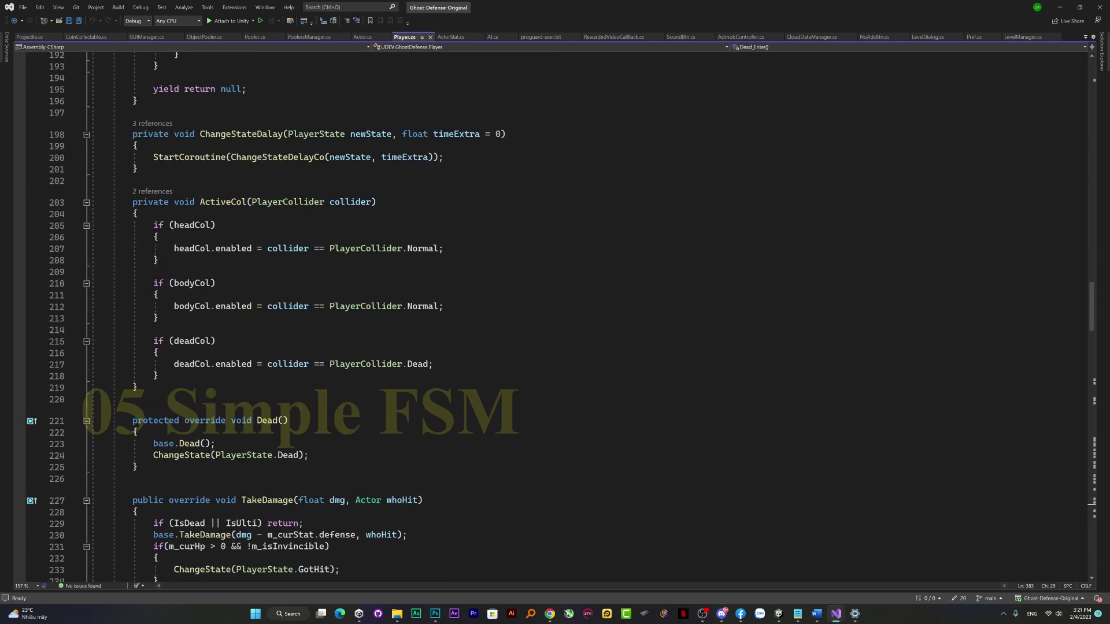
{"action": "scroll", "coordinate": [555, 313], "scroll_direction": "down", "scroll_amount": 3}
{"action": "scroll", "coordinate": [555, 312], "scroll_direction": "down", "scroll_amount": 1}
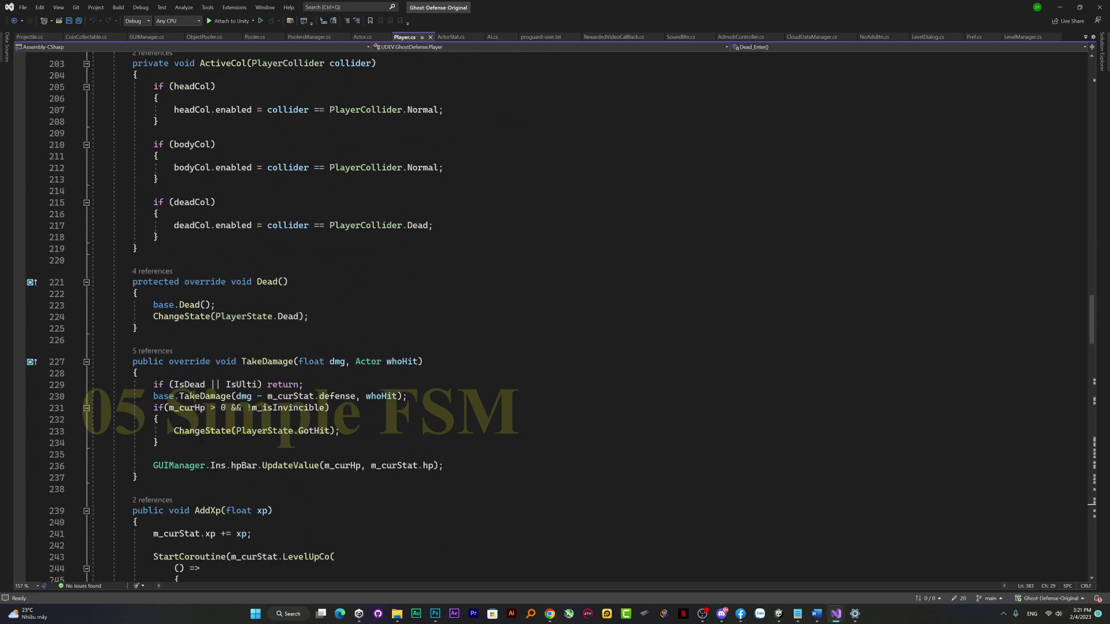
- Read on past Walk_Update's switch to the Dash state, then minimize Visual Studio
{"action": "scroll", "coordinate": [555, 312], "scroll_direction": "down", "scroll_amount": 2}
{"action": "scroll", "coordinate": [555, 312], "scroll_direction": "down", "scroll_amount": 4}
{"action": "scroll", "coordinate": [555, 312], "scroll_direction": "down", "scroll_amount": 3}
{"action": "scroll", "coordinate": [555, 312], "scroll_direction": "down", "scroll_amount": 3}
{"action": "scroll", "coordinate": [555, 312], "scroll_direction": "down", "scroll_amount": 3}
{"action": "scroll", "coordinate": [555, 313], "scroll_direction": "down", "scroll_amount": 4}
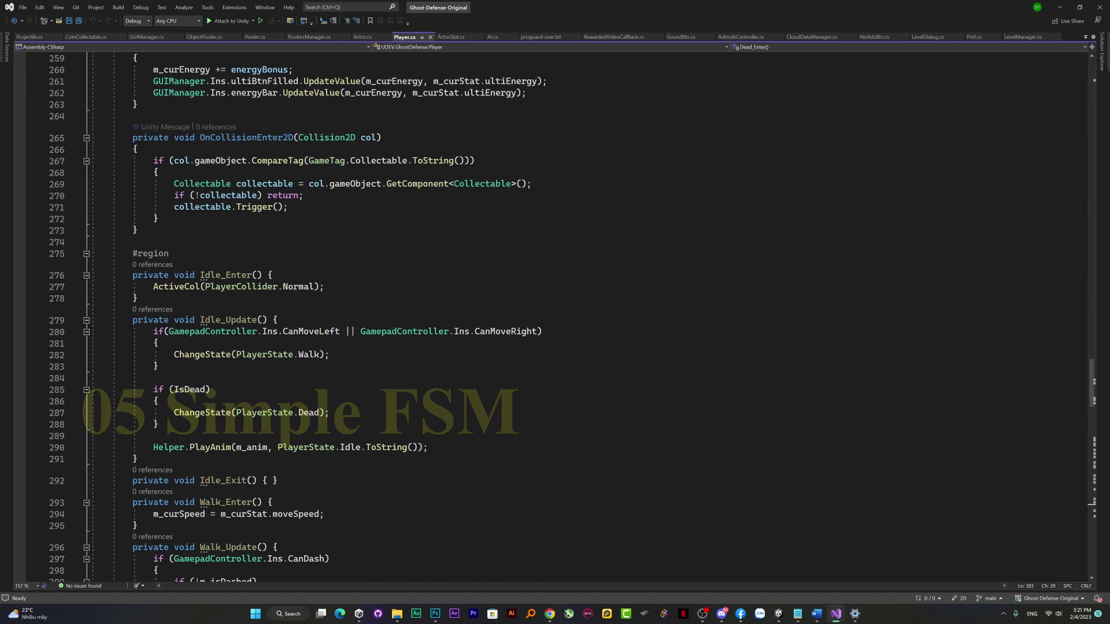
{"action": "scroll", "coordinate": [555, 312], "scroll_direction": "down", "scroll_amount": 2}
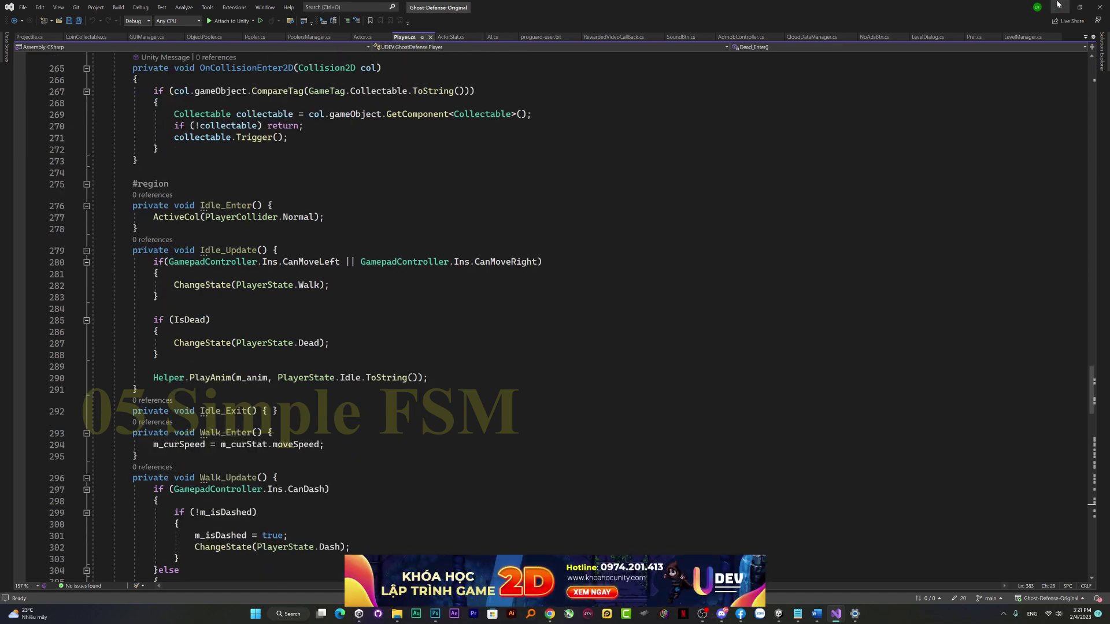
{"action": "left_click", "coordinate": [1059, 6]}
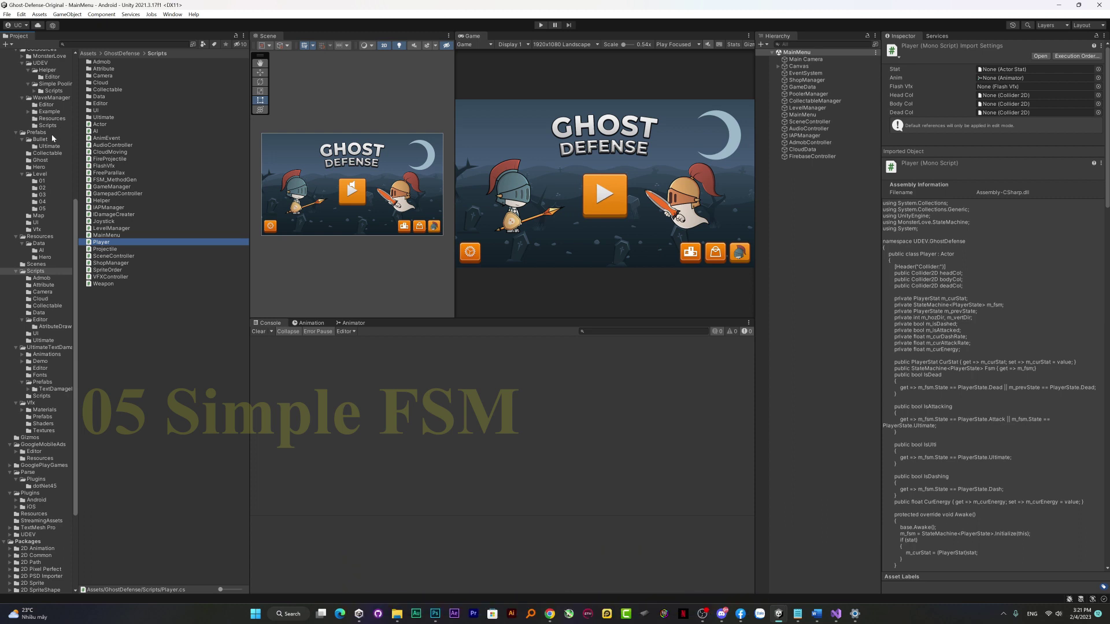
- Browse Prefabs > Hero and open the Sparta hero prefab for editing
{"action": "left_click", "coordinate": [36, 132]}
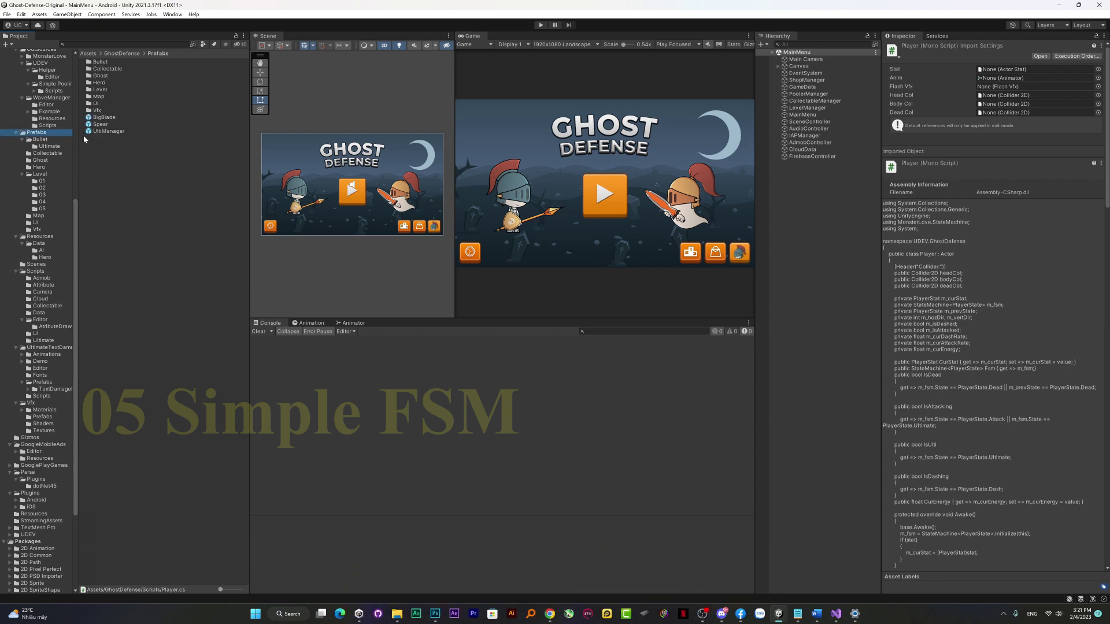
{"action": "left_click", "coordinate": [43, 184]}
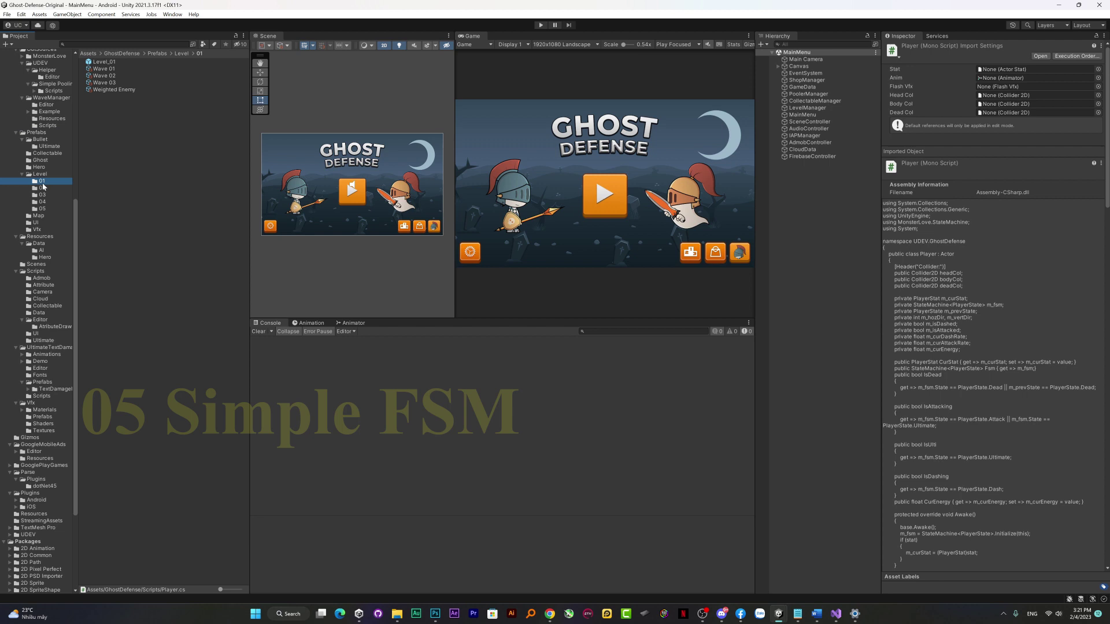
{"action": "left_click", "coordinate": [56, 167]}
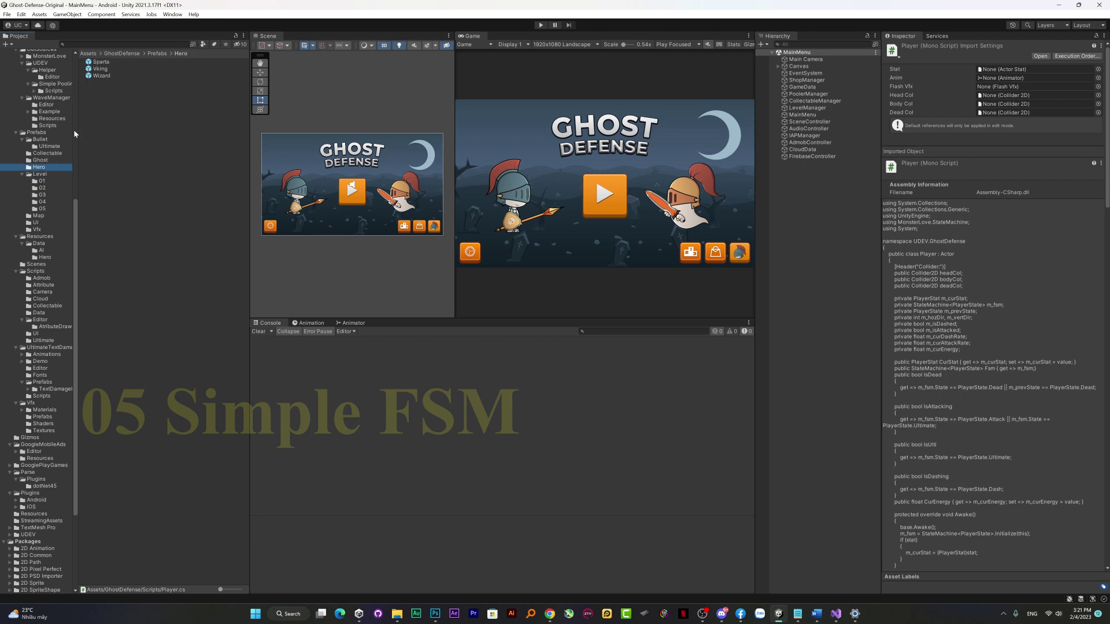
{"action": "double_click", "coordinate": [101, 62]}
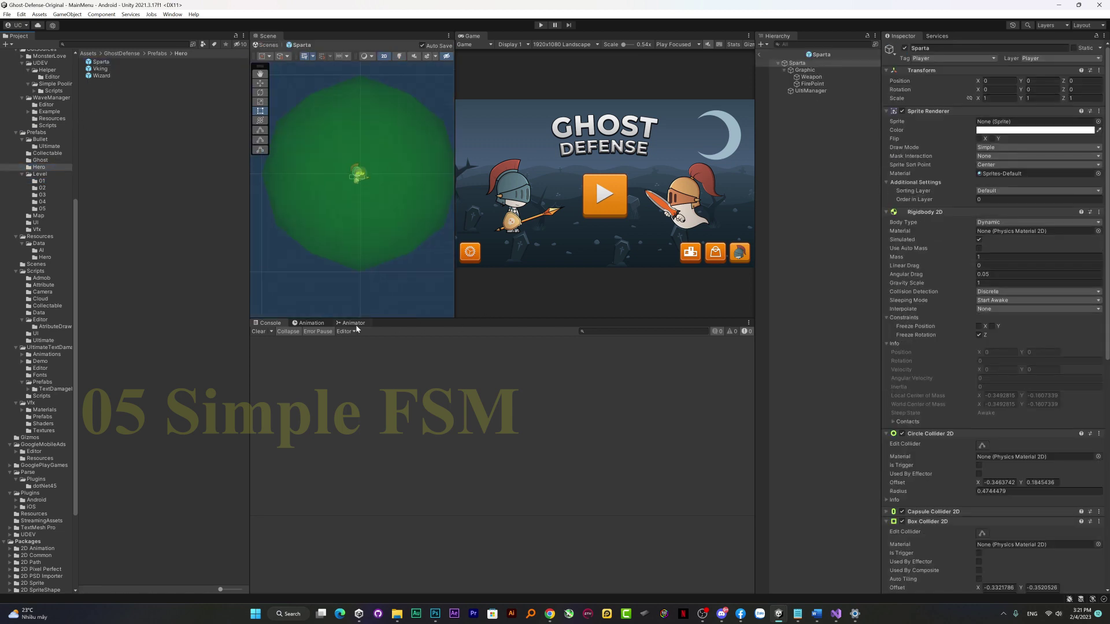
- Show Sparta's Animator graph, zooming and panning to reveal Any State, Attack, Dash and Walk
{"action": "left_click", "coordinate": [355, 325]}
{"action": "scroll", "coordinate": [526, 394], "scroll_direction": "up", "scroll_amount": 2}
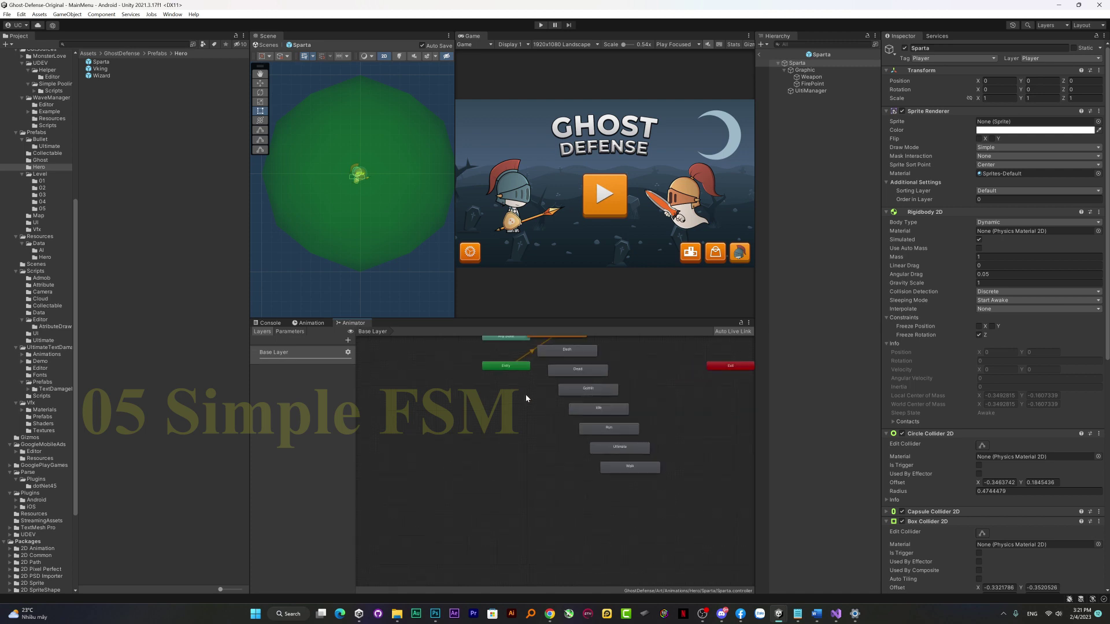
{"action": "scroll", "coordinate": [526, 395], "scroll_direction": "up", "scroll_amount": 2}
{"action": "scroll", "coordinate": [525, 394], "scroll_direction": "up", "scroll_amount": 2}
{"action": "scroll", "coordinate": [526, 393], "scroll_direction": "up", "scroll_amount": 2}
{"action": "scroll", "coordinate": [526, 396], "scroll_direction": "down", "scroll_amount": 2}
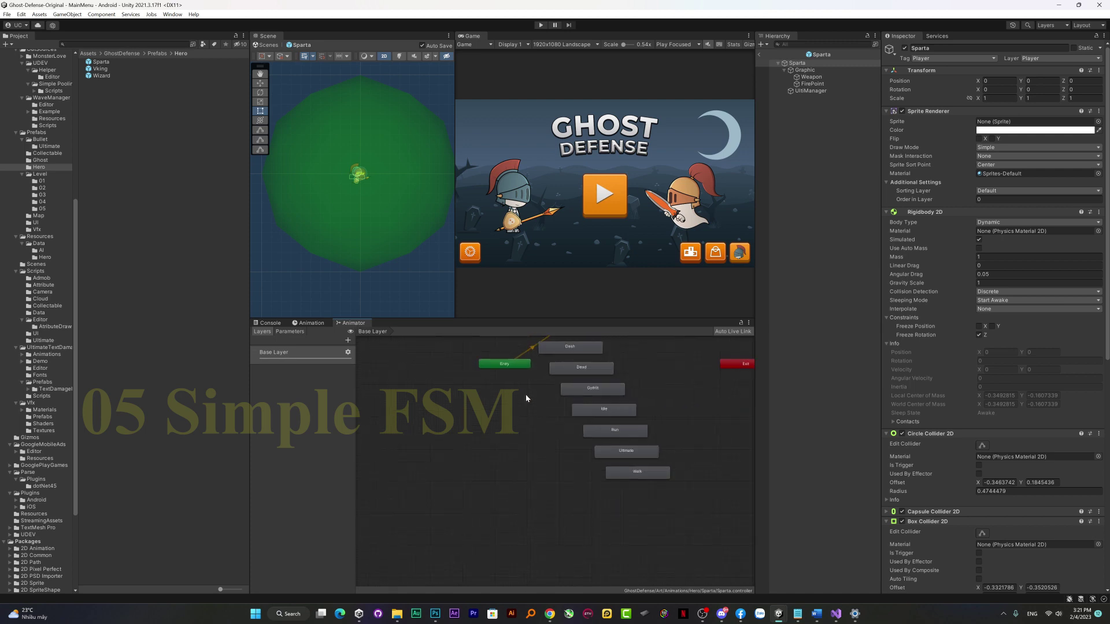
{"action": "middle_click_drag", "start_coordinate": [516, 400], "coordinate": [503, 477]}
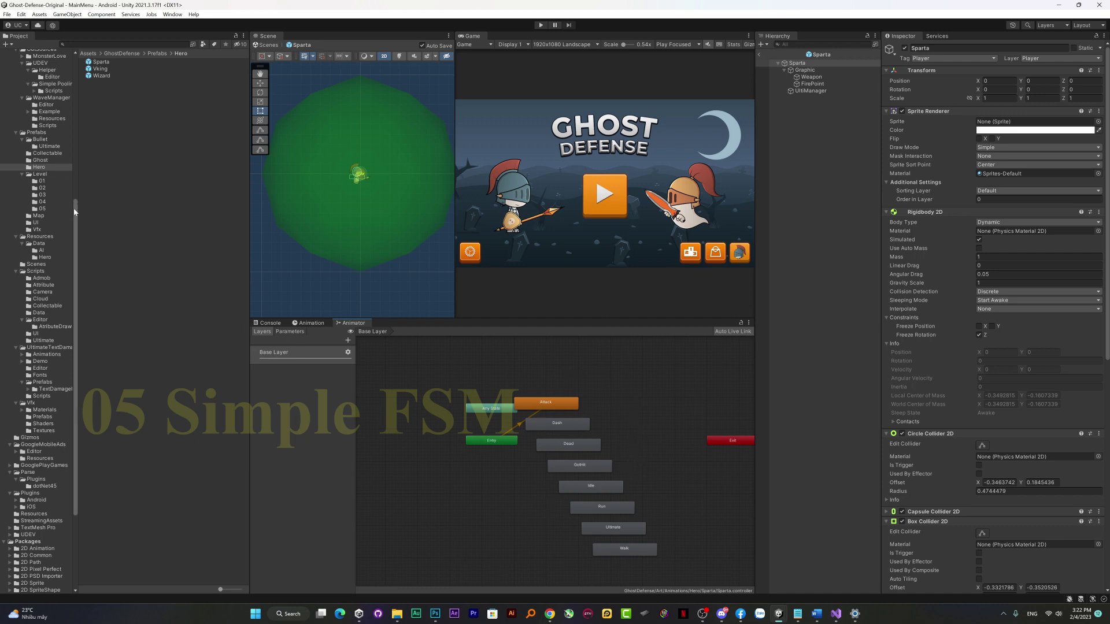
{"action": "left_click_drag", "start_coordinate": [75, 211], "coordinate": [81, 83]}
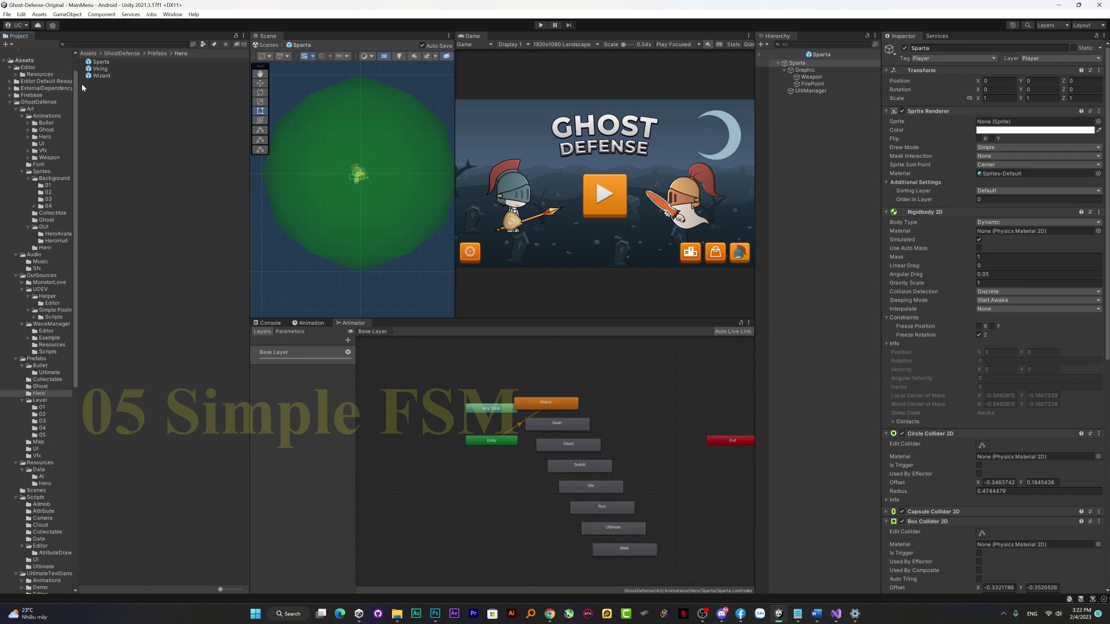